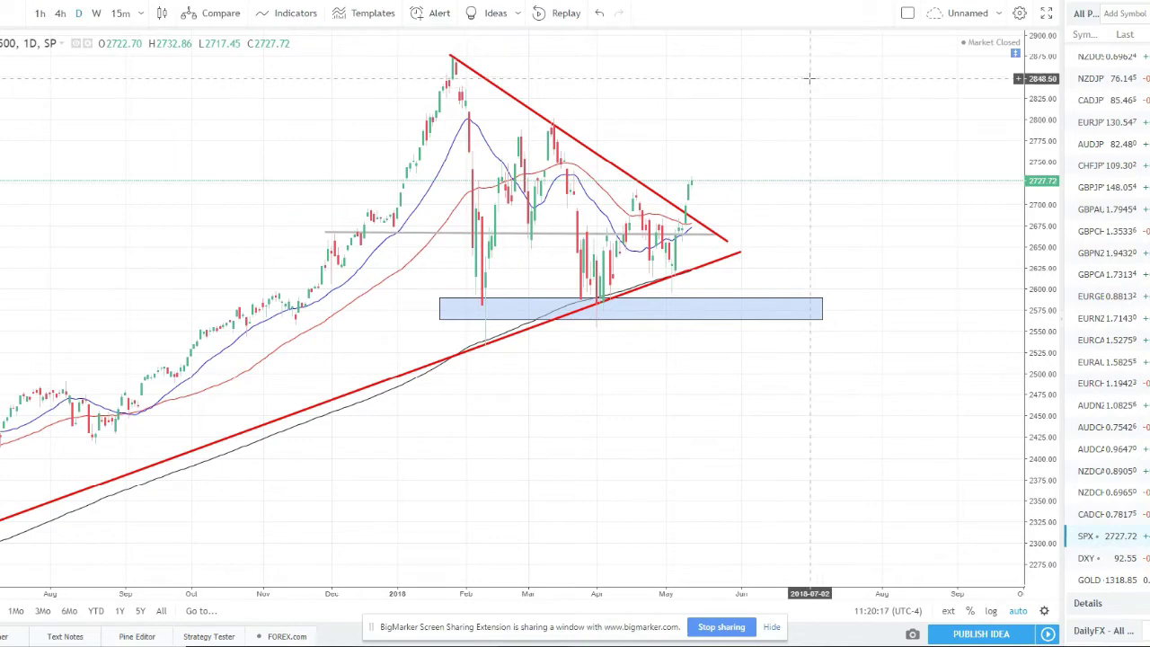
- Examine the S&P 500 daily chart around the recent move above the descending red trendline
{"action": "scroll", "coordinate": [816, 174], "scroll_direction": "down", "scroll_amount": 3}
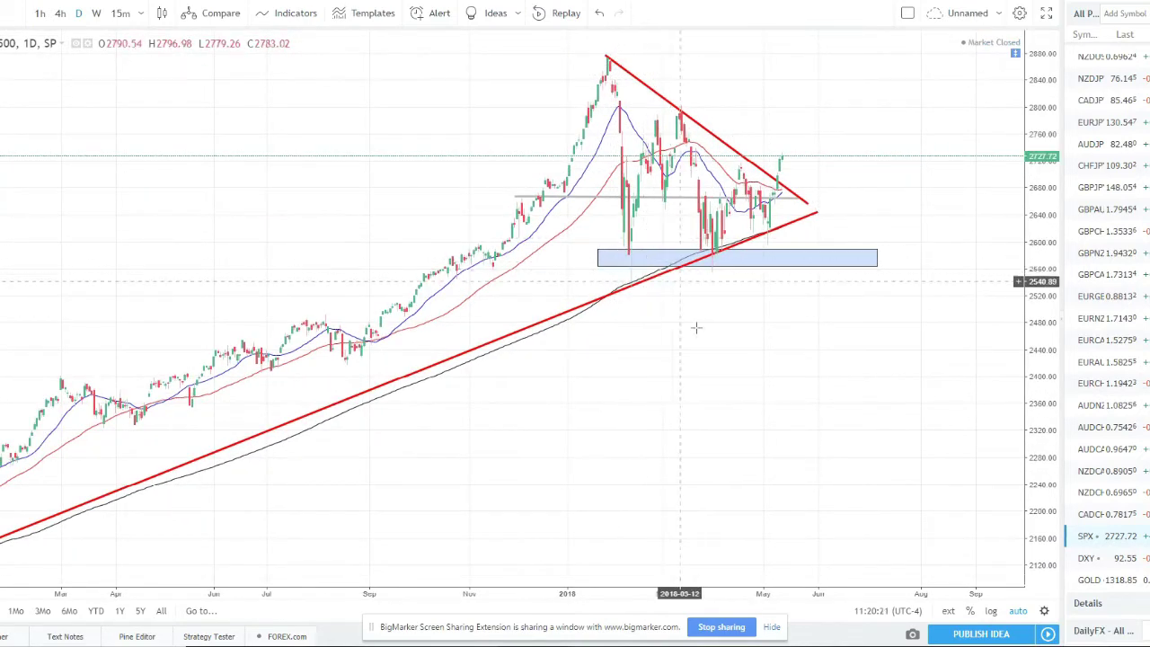
{"action": "scroll", "coordinate": [693, 325], "scroll_direction": "up", "scroll_amount": 1}
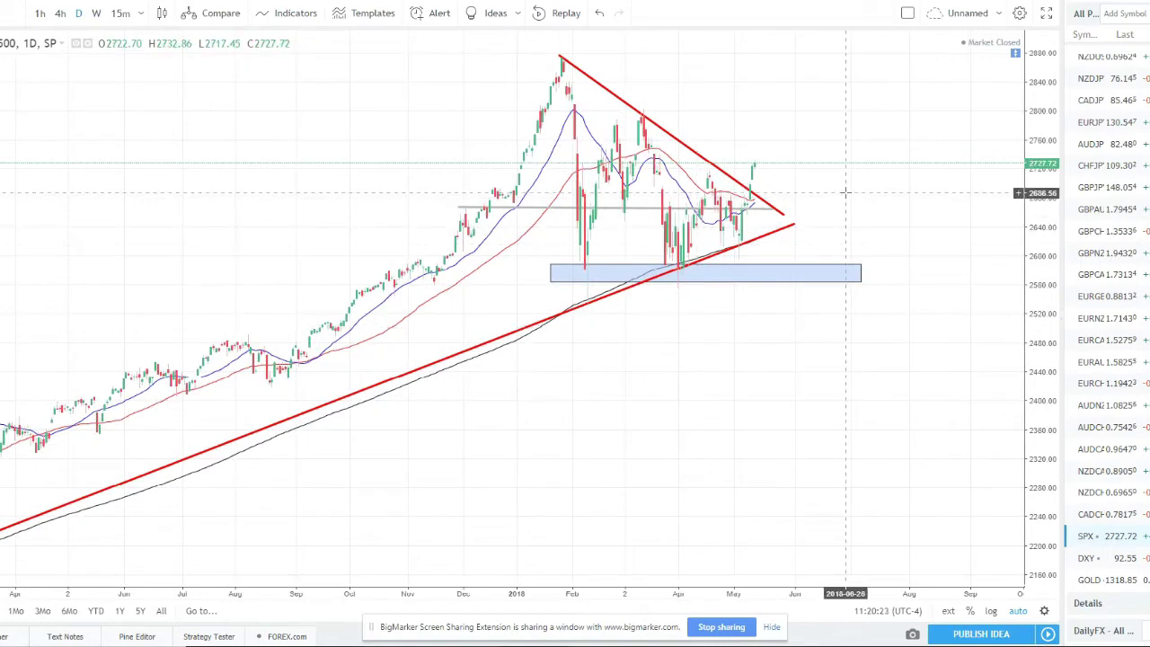
{"action": "scroll", "coordinate": [845, 194], "scroll_direction": "up", "scroll_amount": 1}
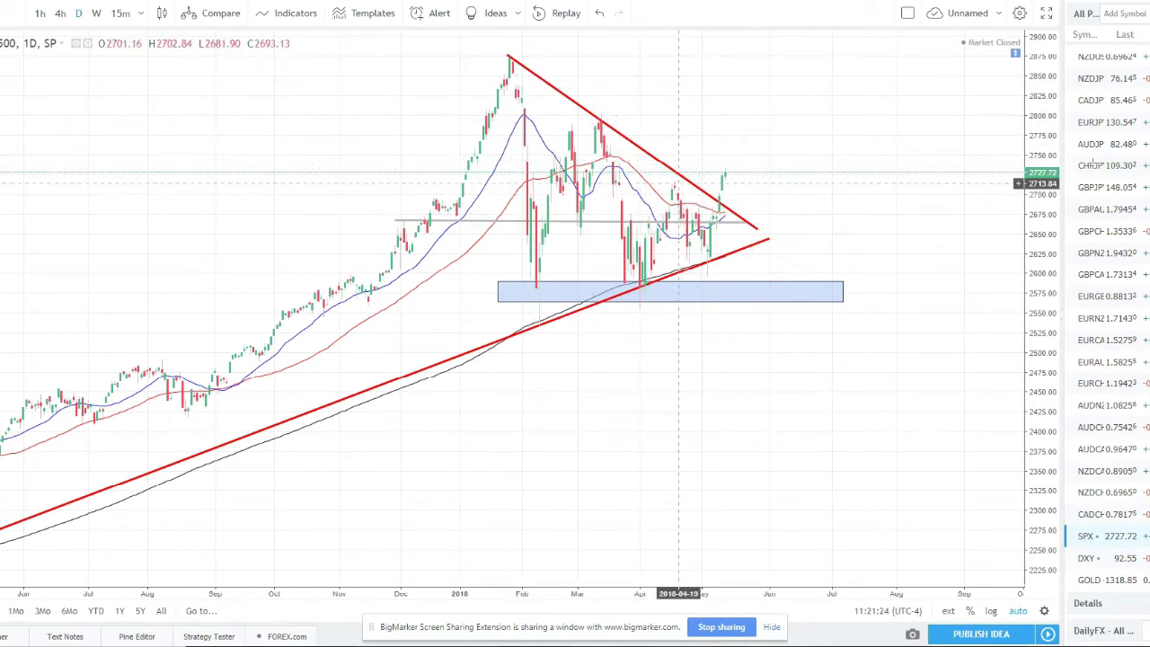
- Open the Euro/U.S. Dollar daily chart and examine the sharp April–May decline toward the 1.18315 level
{"action": "scroll", "coordinate": [1136, 82], "scroll_direction": "up", "scroll_amount": 3}
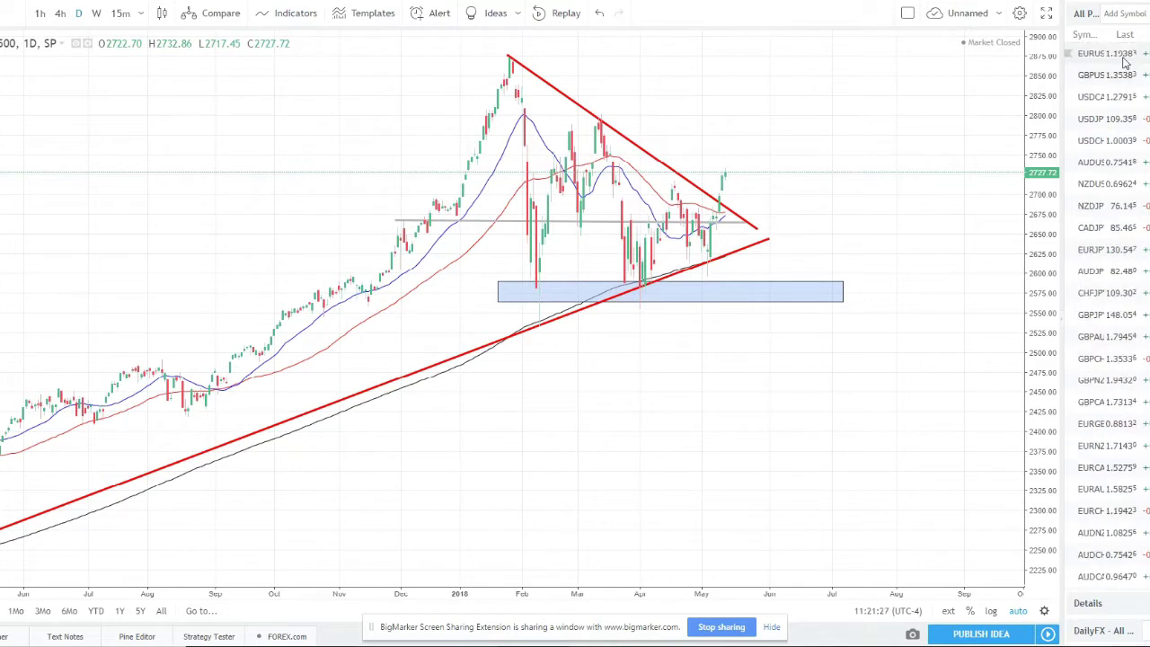
{"action": "left_click", "coordinate": [1125, 56]}
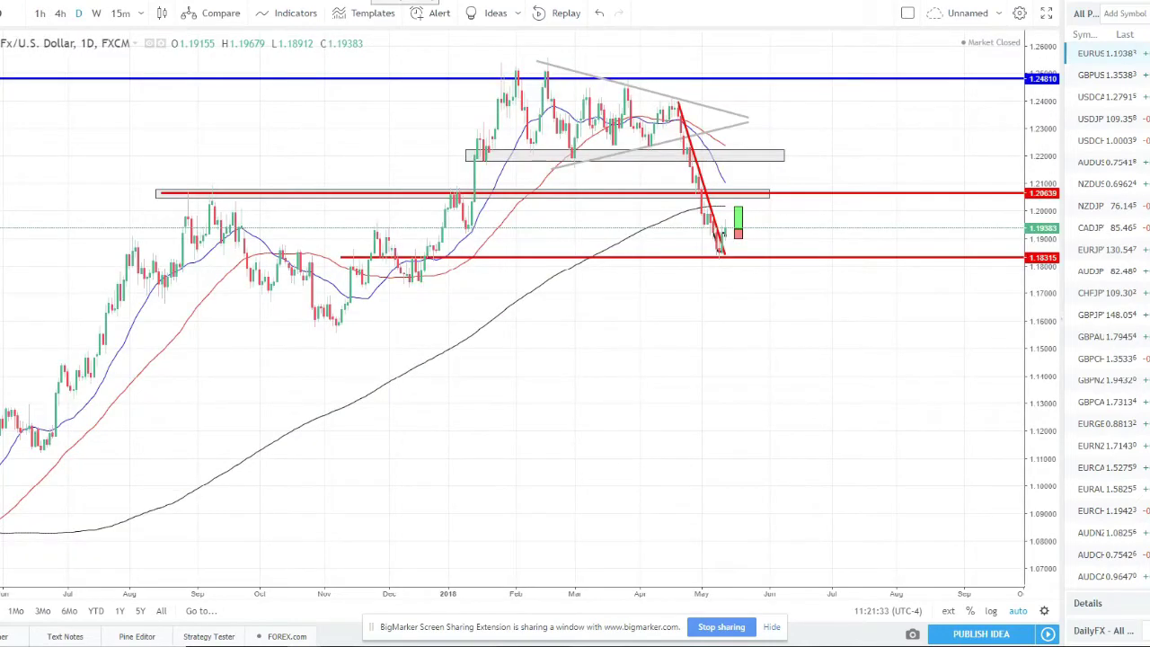
{"action": "scroll", "coordinate": [449, 262], "scroll_direction": "up", "scroll_amount": 1}
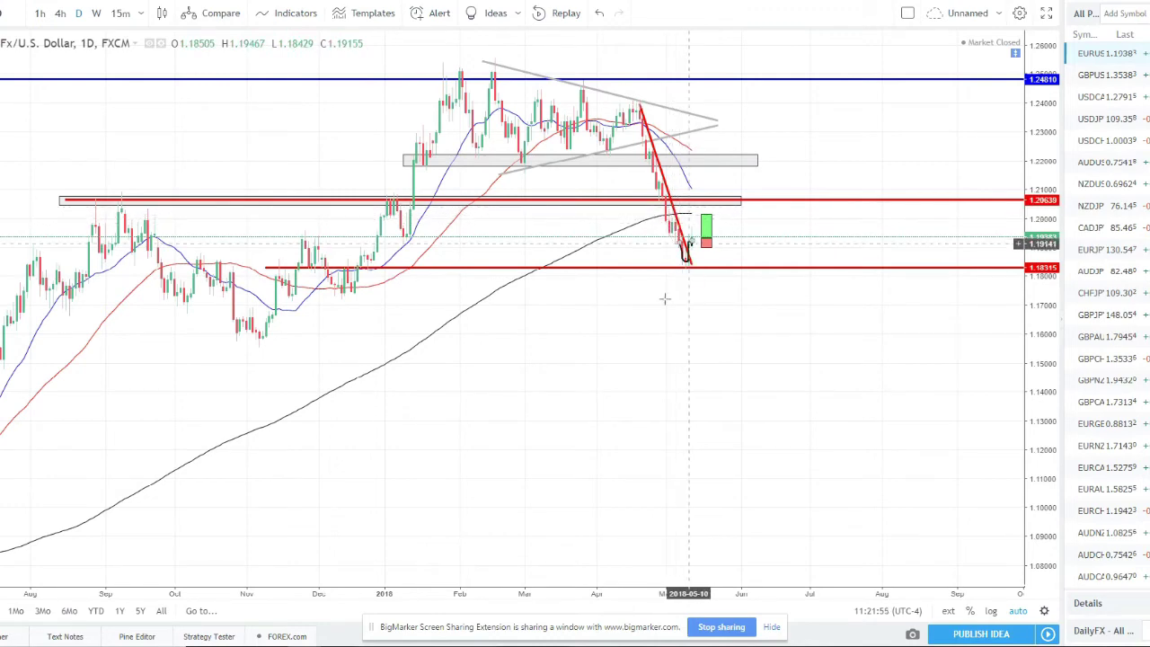
{"action": "scroll", "coordinate": [592, 320], "scroll_direction": "up", "scroll_amount": 1}
{"action": "scroll", "coordinate": [592, 320], "scroll_direction": "up", "scroll_amount": 3}
{"action": "left_click_drag", "start_coordinate": [649, 354], "coordinate": [853, 339]}
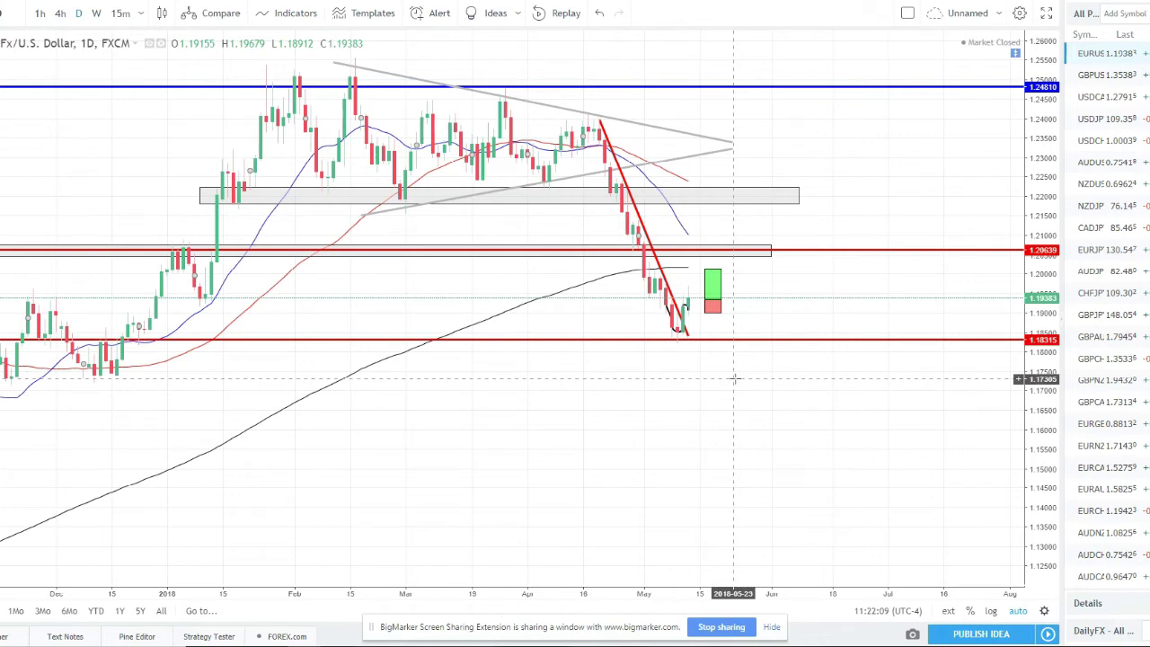
- Examine the green and red position box on EUR/USD against the wider price history and marked levels
{"action": "scroll", "coordinate": [736, 368], "scroll_direction": "down", "scroll_amount": 2}
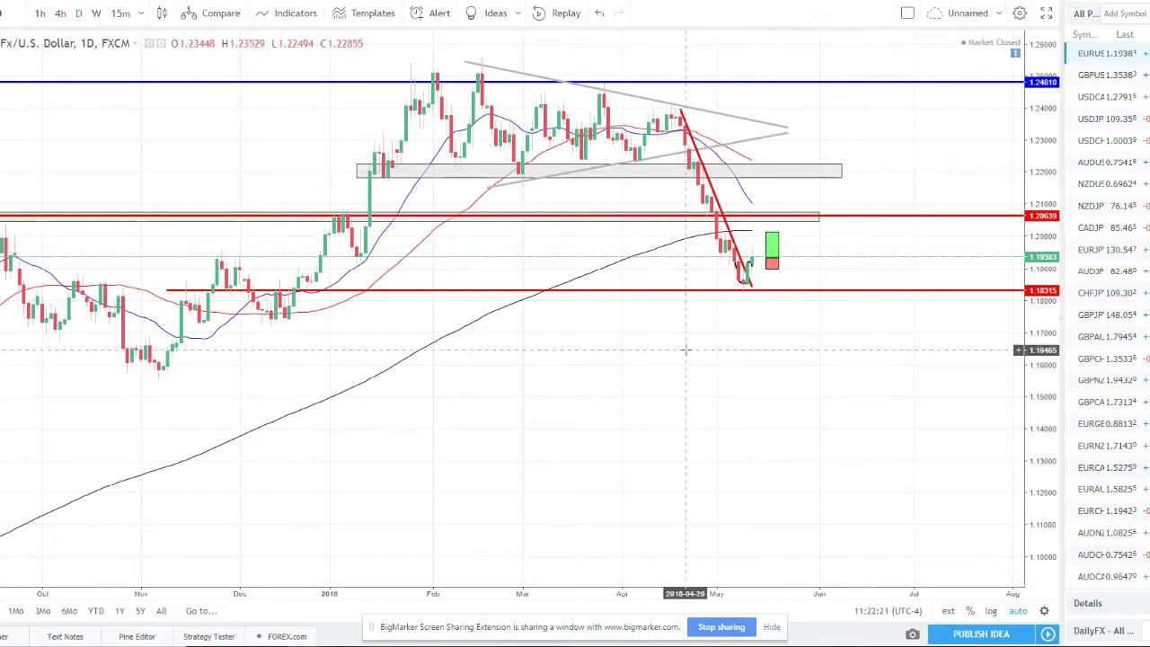
{"action": "left_click", "coordinate": [777, 234]}
{"action": "left_click", "coordinate": [808, 333]}
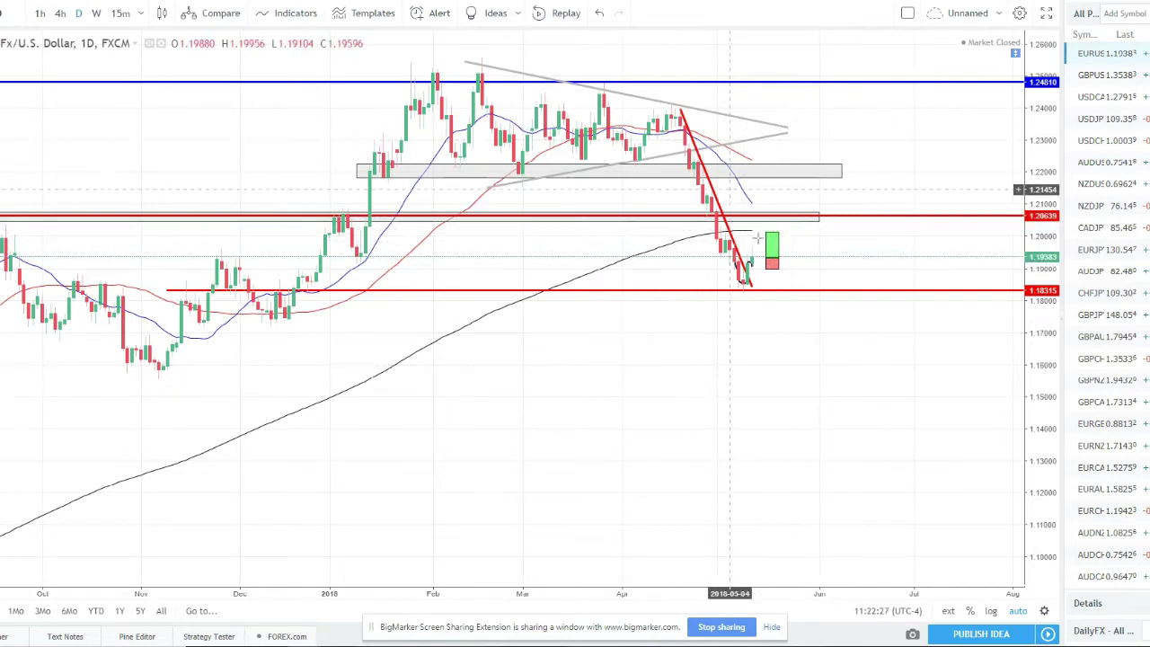
{"action": "scroll", "coordinate": [794, 325], "scroll_direction": "down", "scroll_amount": 1}
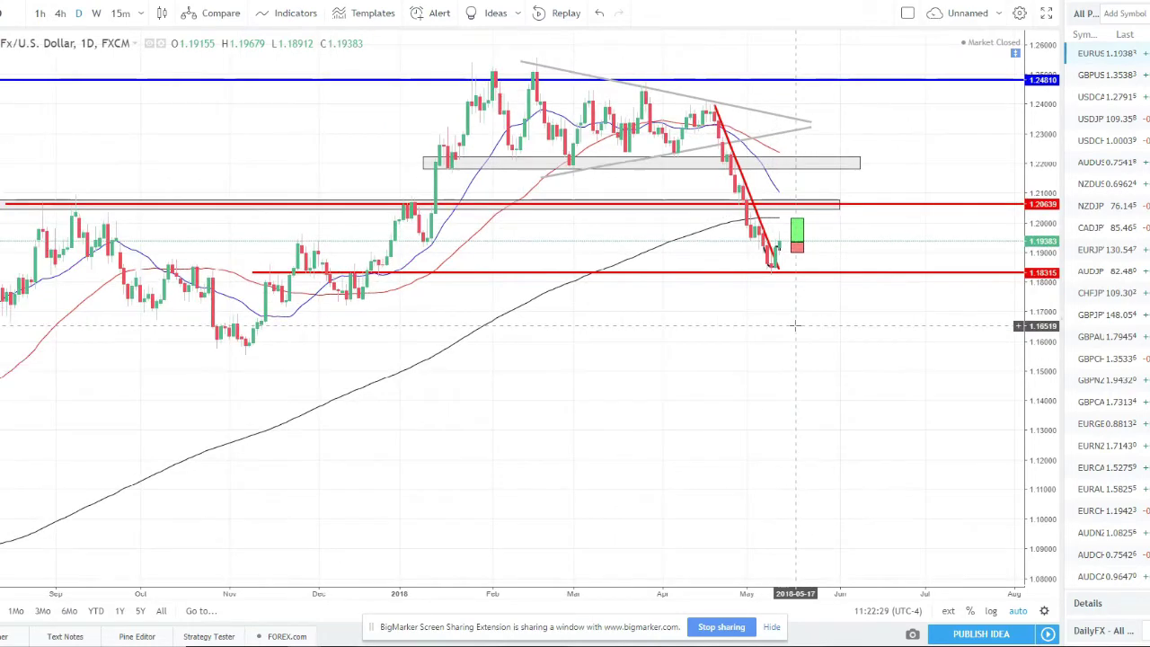
{"action": "scroll", "coordinate": [794, 326], "scroll_direction": "down", "scroll_amount": 1}
{"action": "scroll", "coordinate": [794, 325], "scroll_direction": "up", "scroll_amount": 3}
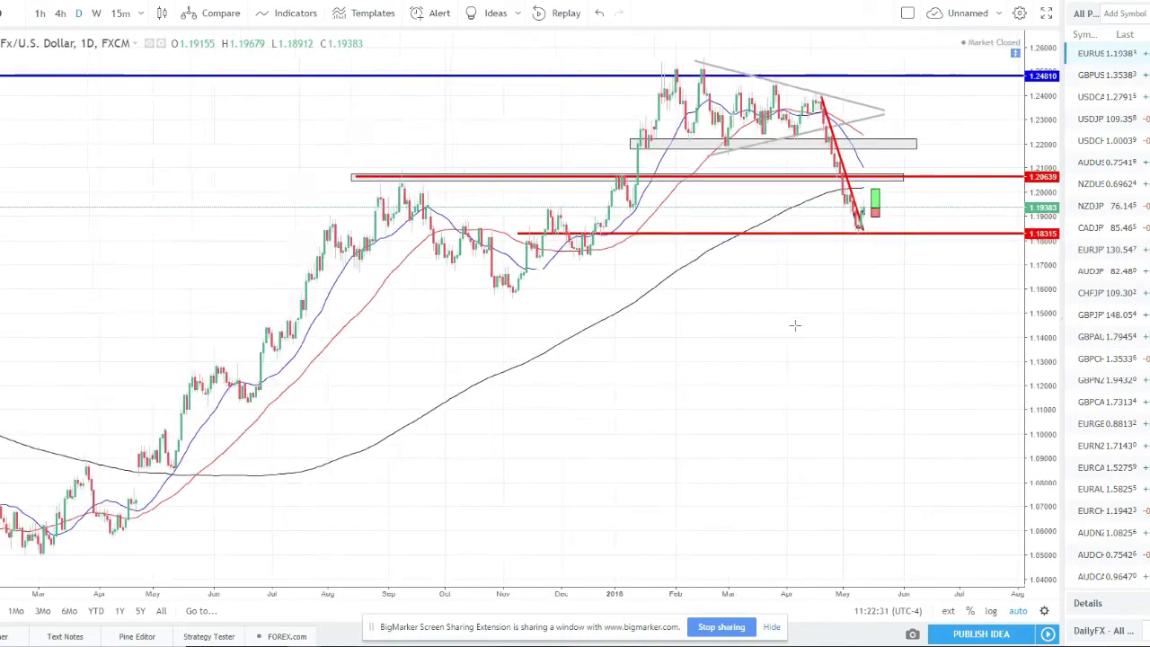
{"action": "scroll", "coordinate": [794, 325], "scroll_direction": "up", "scroll_amount": 1}
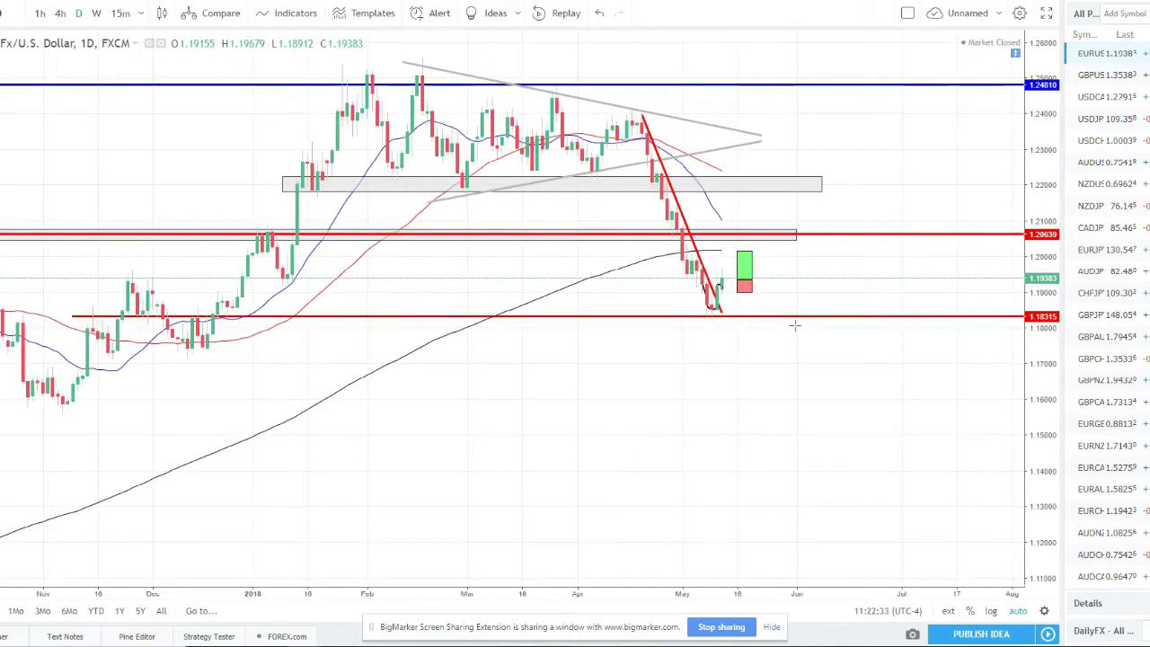
- Open the British Pound/U.S. Dollar chart and compare its daily and 4-hour price action inside the grey support zone
{"action": "key", "text": "Down"}
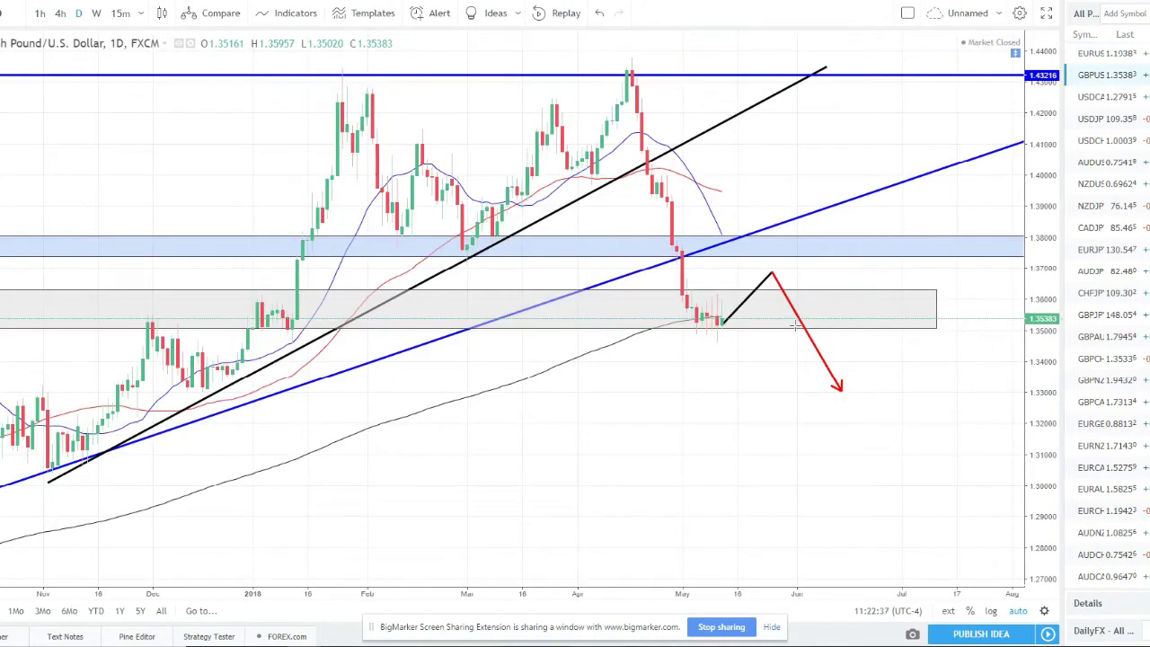
{"action": "scroll", "coordinate": [794, 325], "scroll_direction": "down", "scroll_amount": 2}
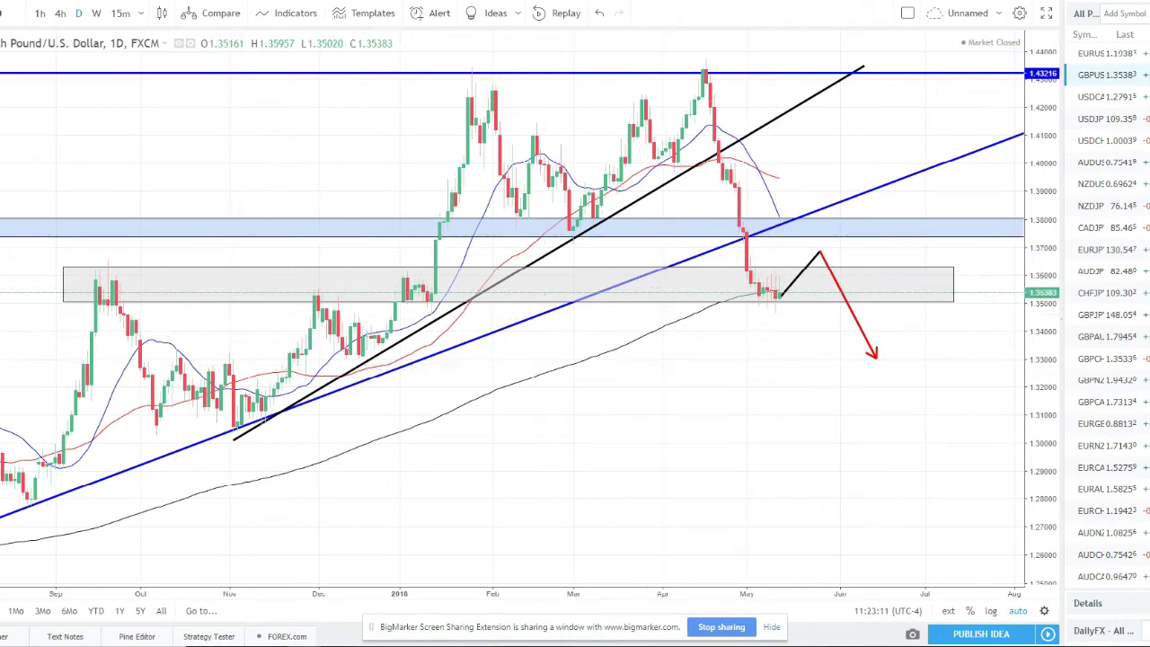
{"action": "left_click", "coordinate": [60, 15]}
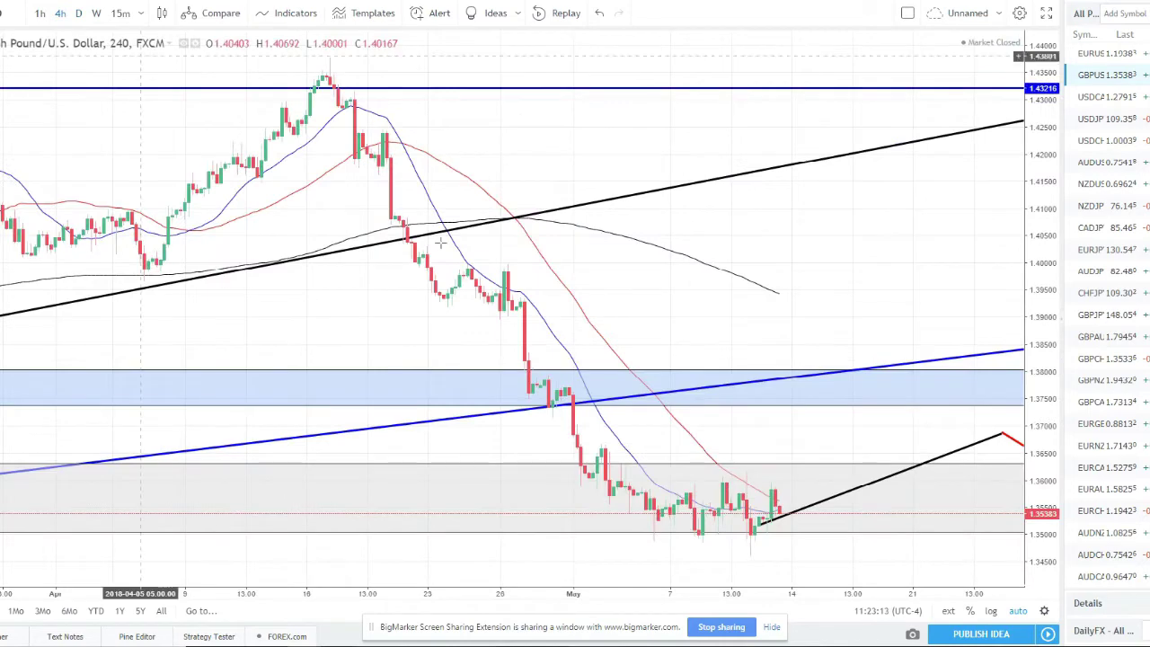
{"action": "scroll", "coordinate": [606, 328], "scroll_direction": "up", "scroll_amount": 3}
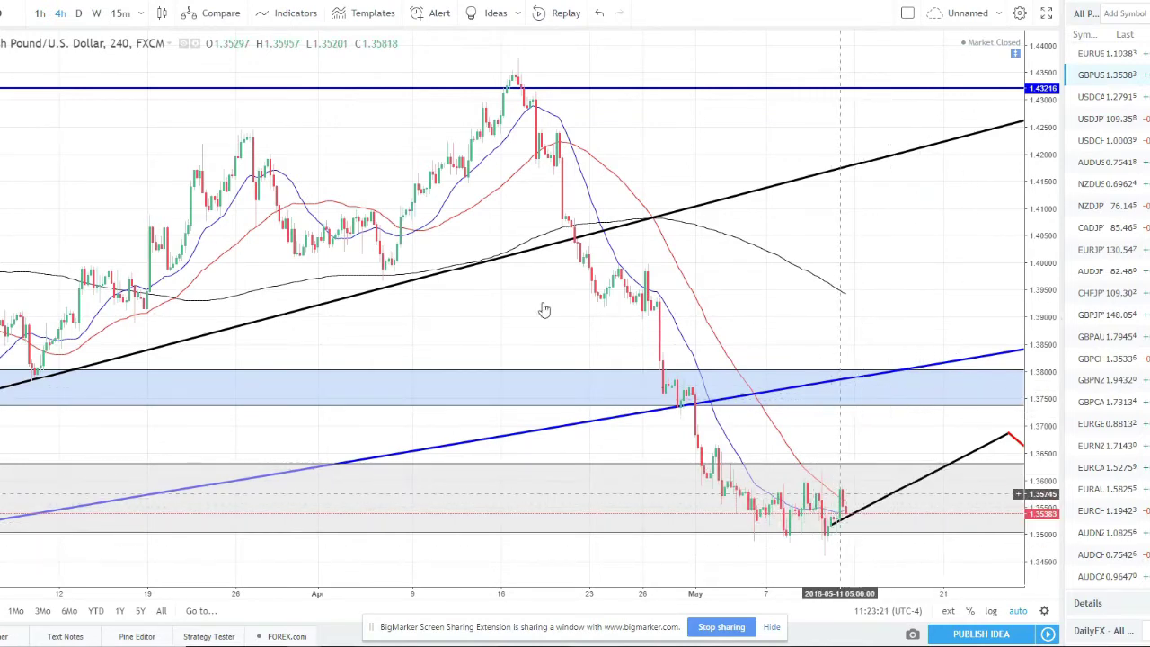
{"action": "left_click", "coordinate": [78, 16]}
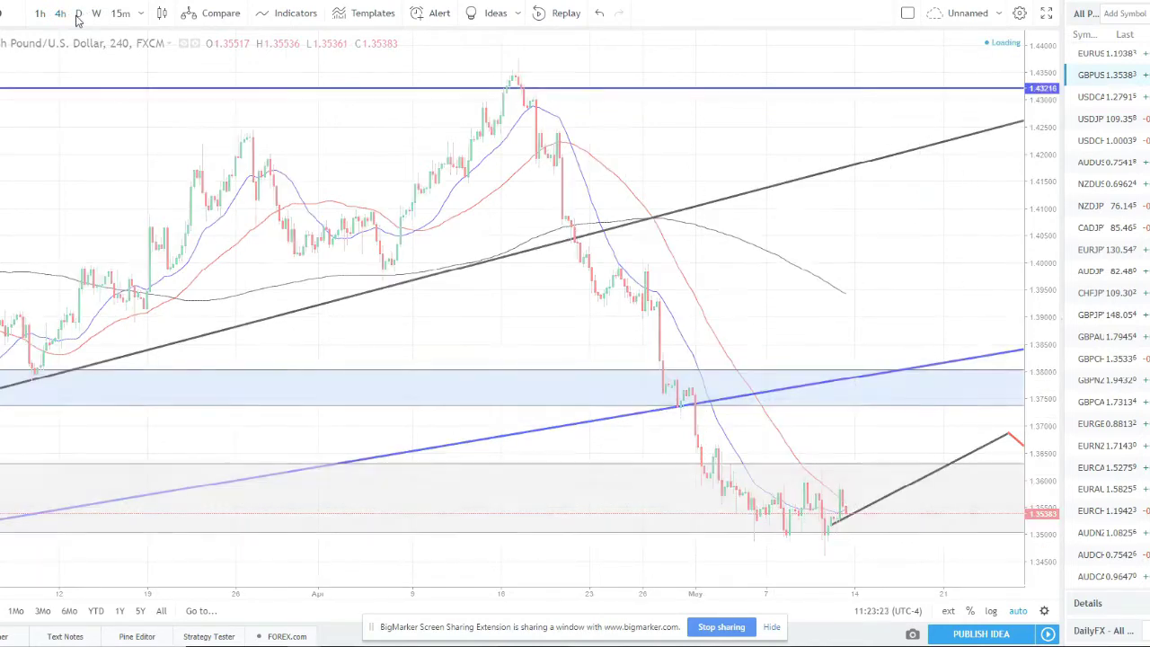
{"action": "scroll", "coordinate": [879, 397], "scroll_direction": "up", "scroll_amount": 1}
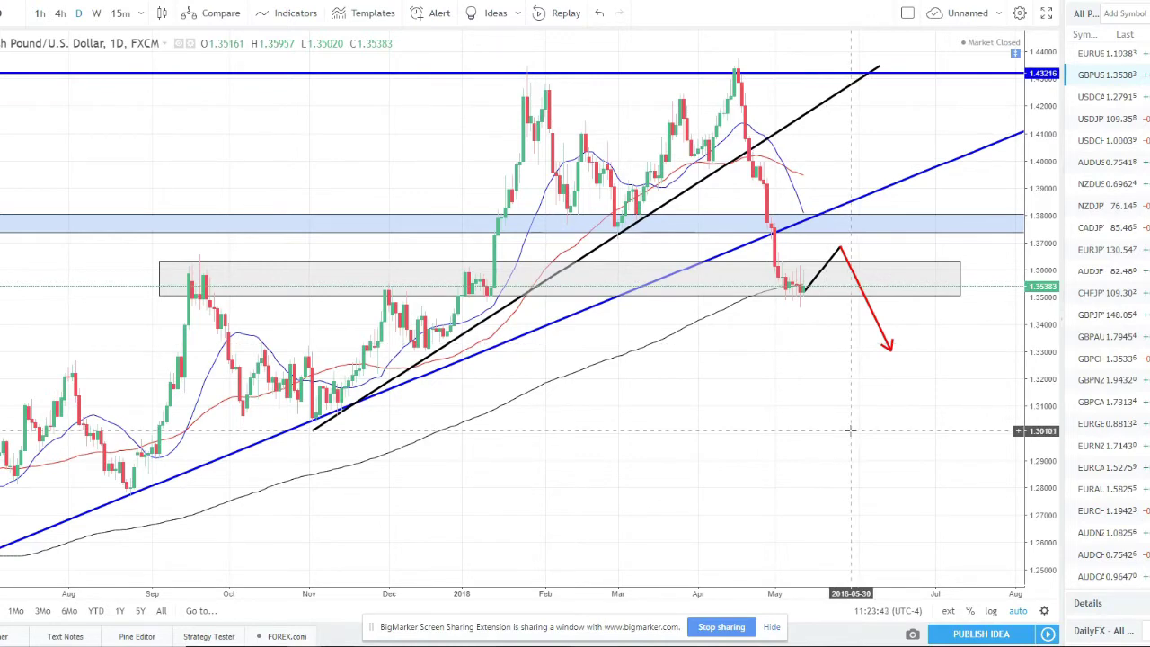
- Open the U.S. Dollar/Canadian Dollar daily chart and examine the candles beneath the down arrow near the May high
{"action": "key", "text": "Down"}
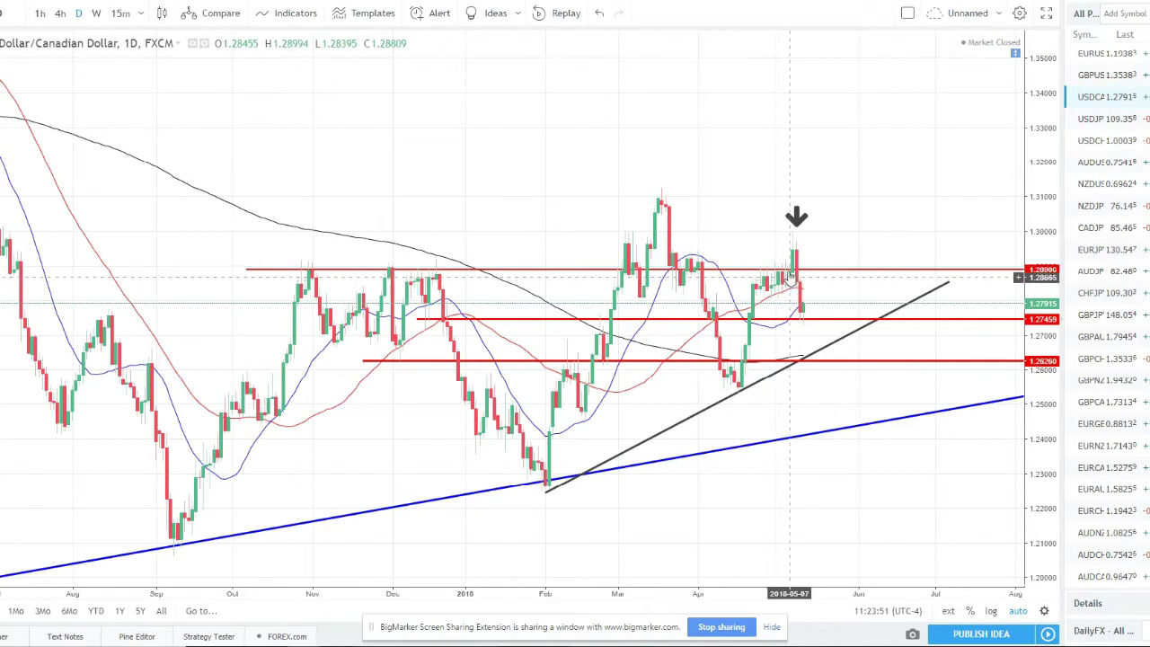
{"action": "left_click", "coordinate": [795, 223]}
{"action": "left_click", "coordinate": [798, 227]}
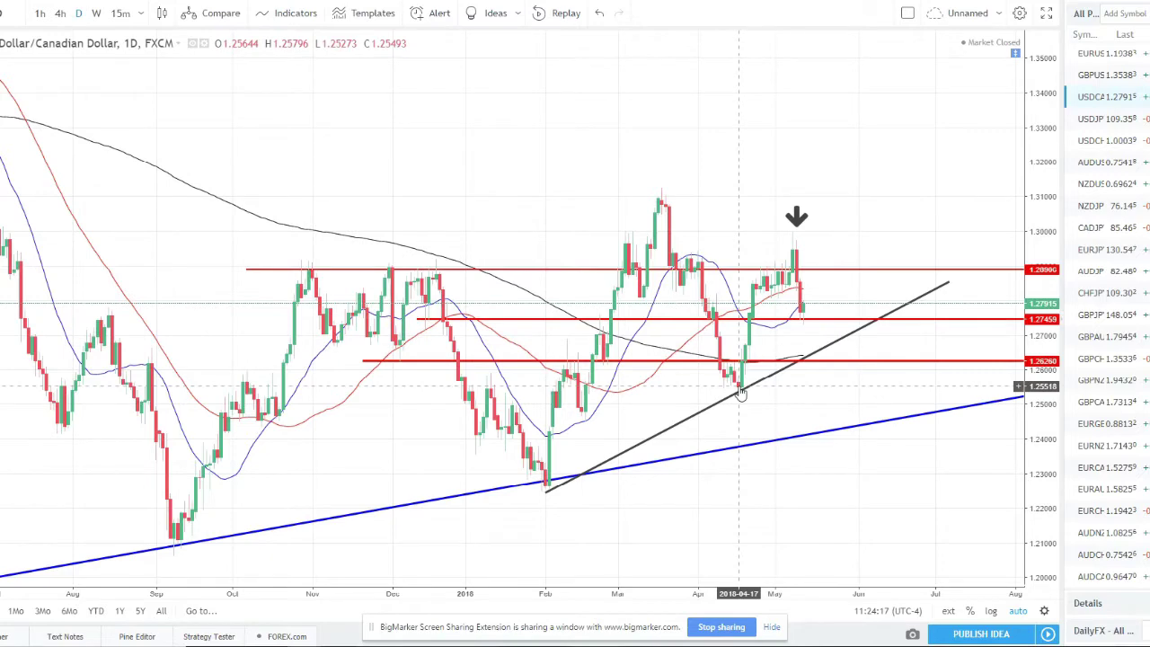
- Open the U.S. Dollar/Japanese Yen daily chart and examine the resistance box around the 110.200 line
{"action": "key", "text": "Down"}
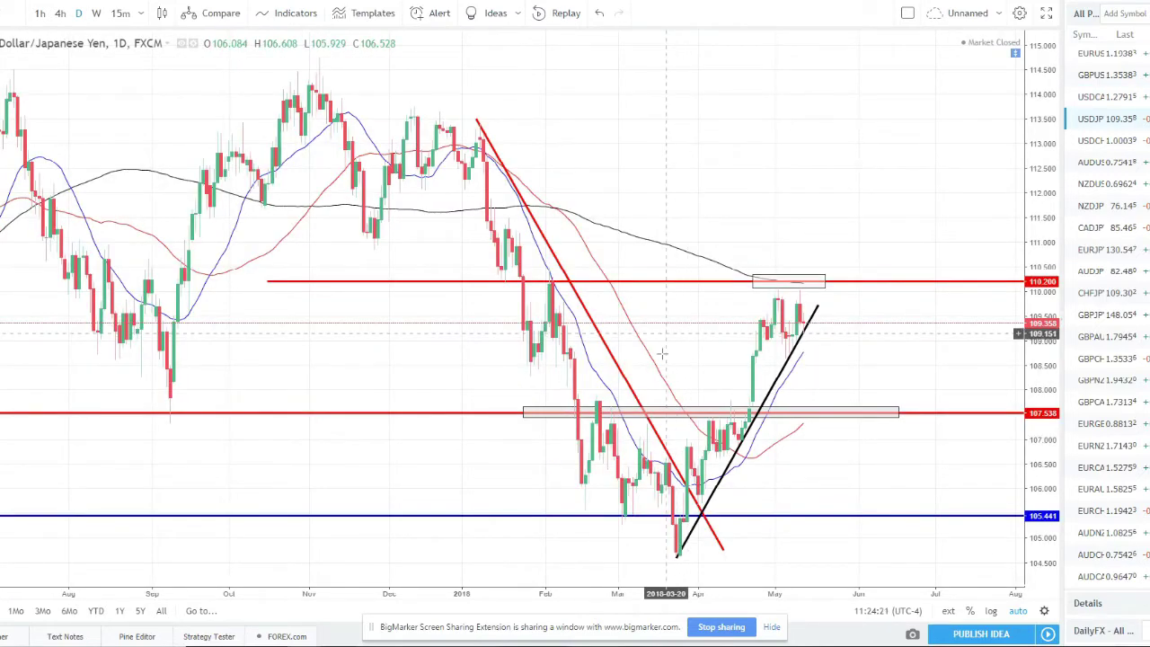
{"action": "scroll", "coordinate": [662, 352], "scroll_direction": "up", "scroll_amount": 2}
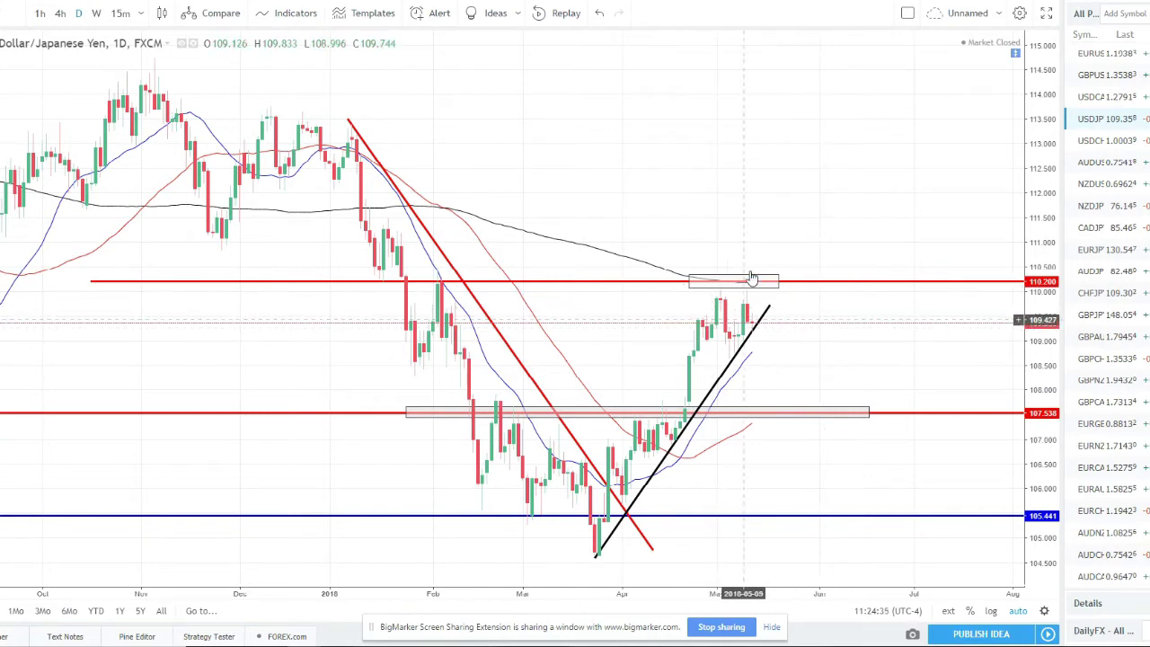
{"action": "left_click", "coordinate": [700, 280]}
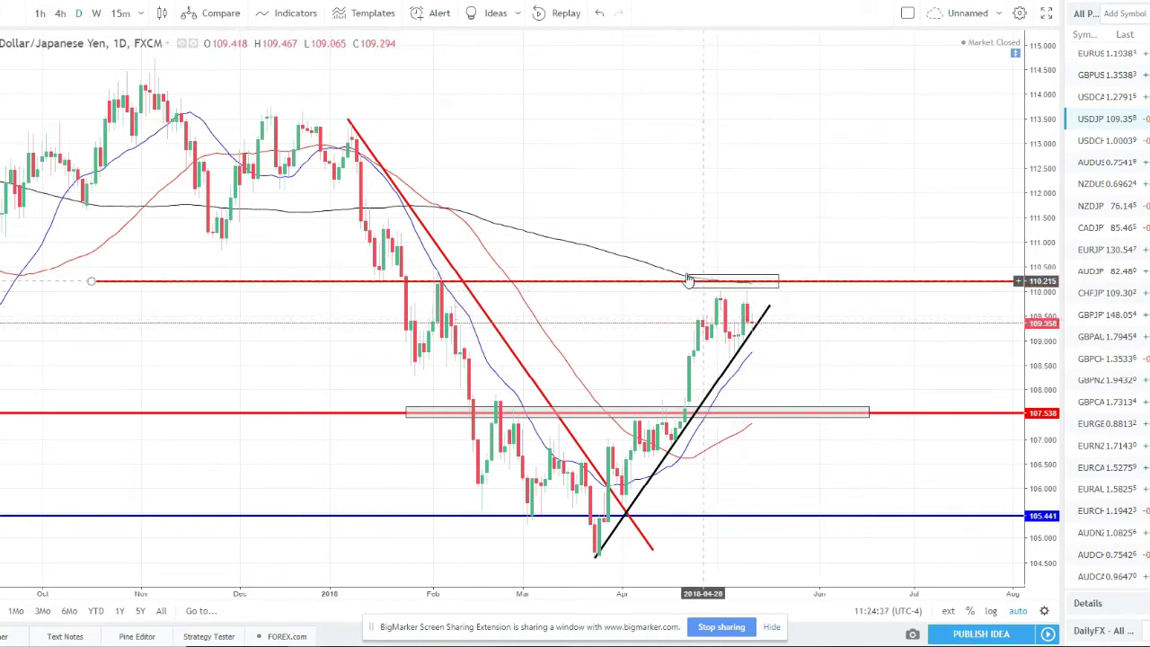
{"action": "left_click", "coordinate": [667, 265]}
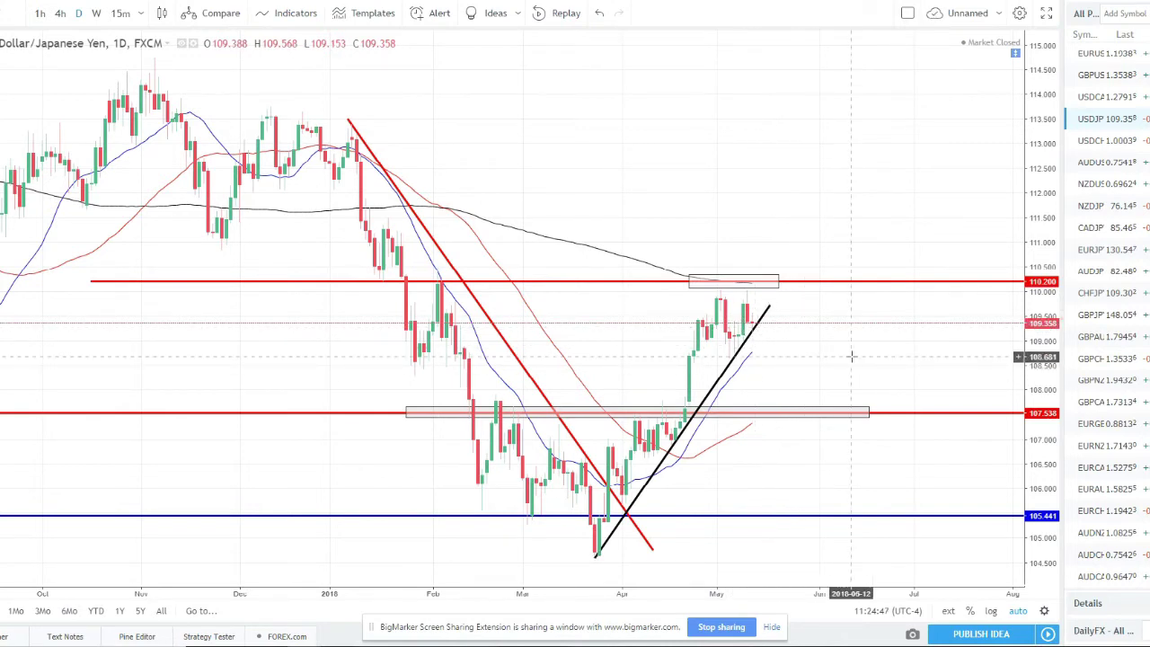
- Check the USD/JPY rising black trendline on the 4-hour timeframe and return the chart to daily
{"action": "left_click", "coordinate": [61, 14]}
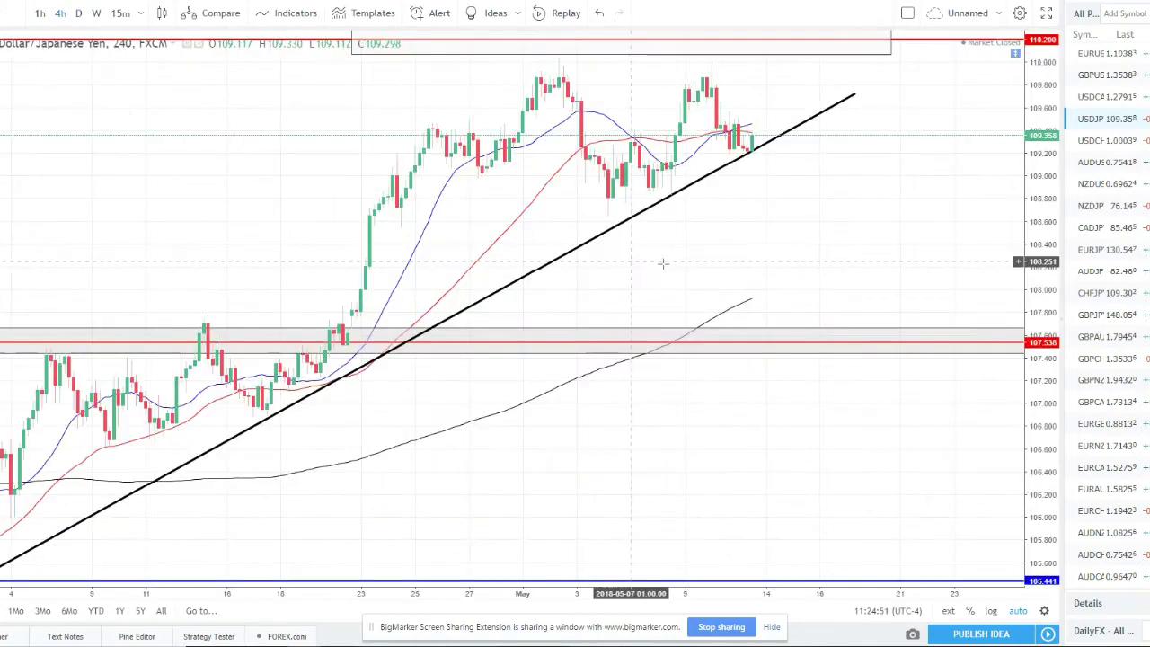
{"action": "scroll", "coordinate": [662, 243], "scroll_direction": "down", "scroll_amount": 2}
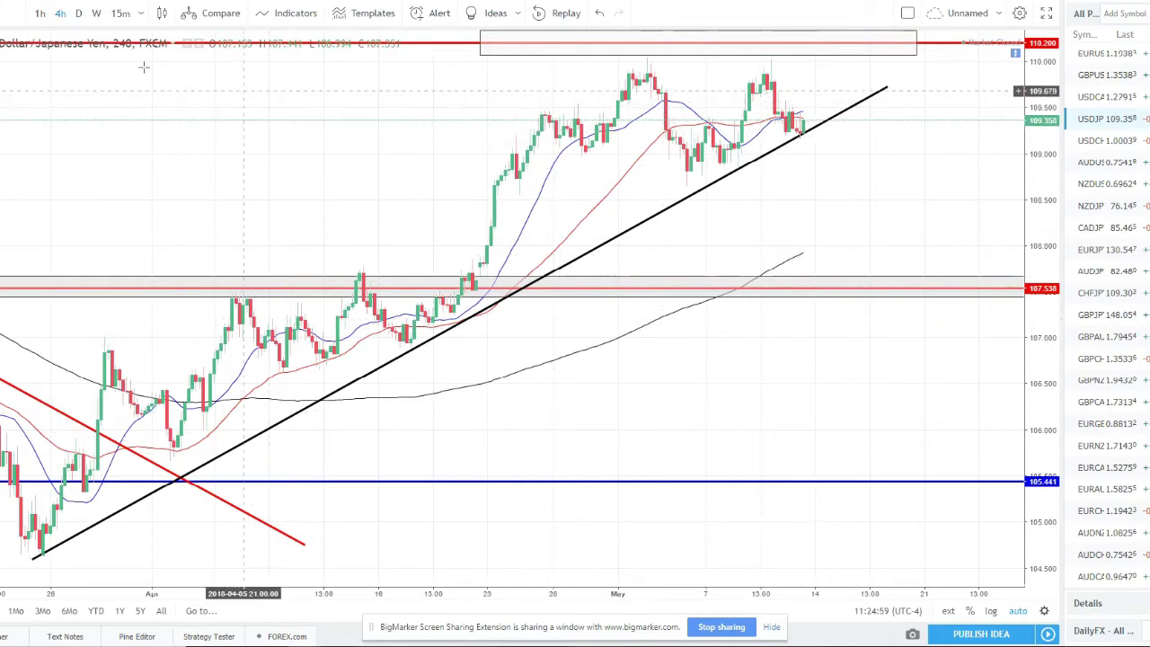
{"action": "left_click", "coordinate": [75, 13]}
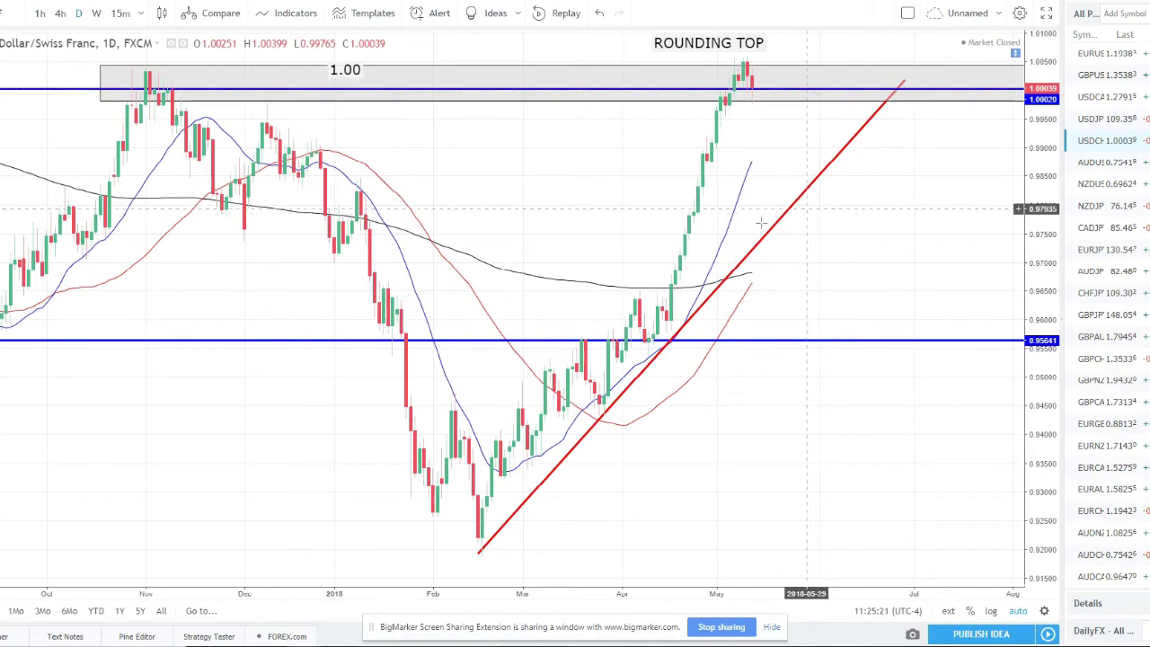
- Examine the U.S. Dollar/Swiss Franc daily candles in the grey 1.00 zone, comparing the May rounding top with the earlier November high
{"action": "left_click", "coordinate": [723, 102]}
{"action": "left_click_drag", "start_coordinate": [724, 105], "coordinate": [724, 100]}
{"action": "left_click", "coordinate": [757, 90]}
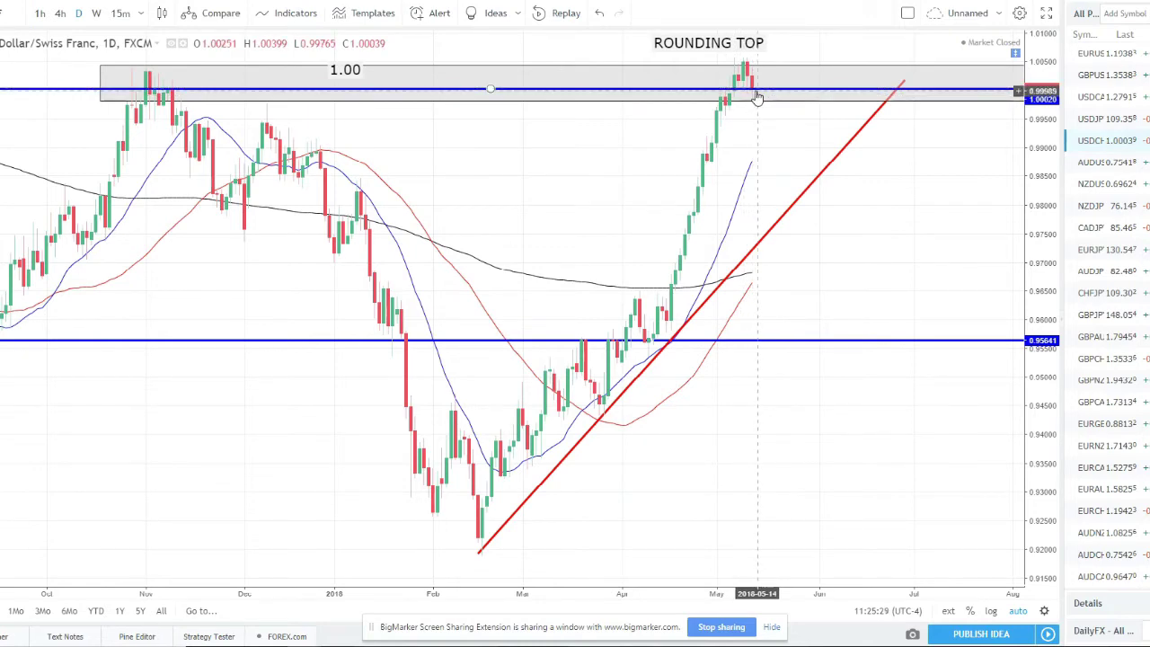
{"action": "left_click", "coordinate": [760, 79]}
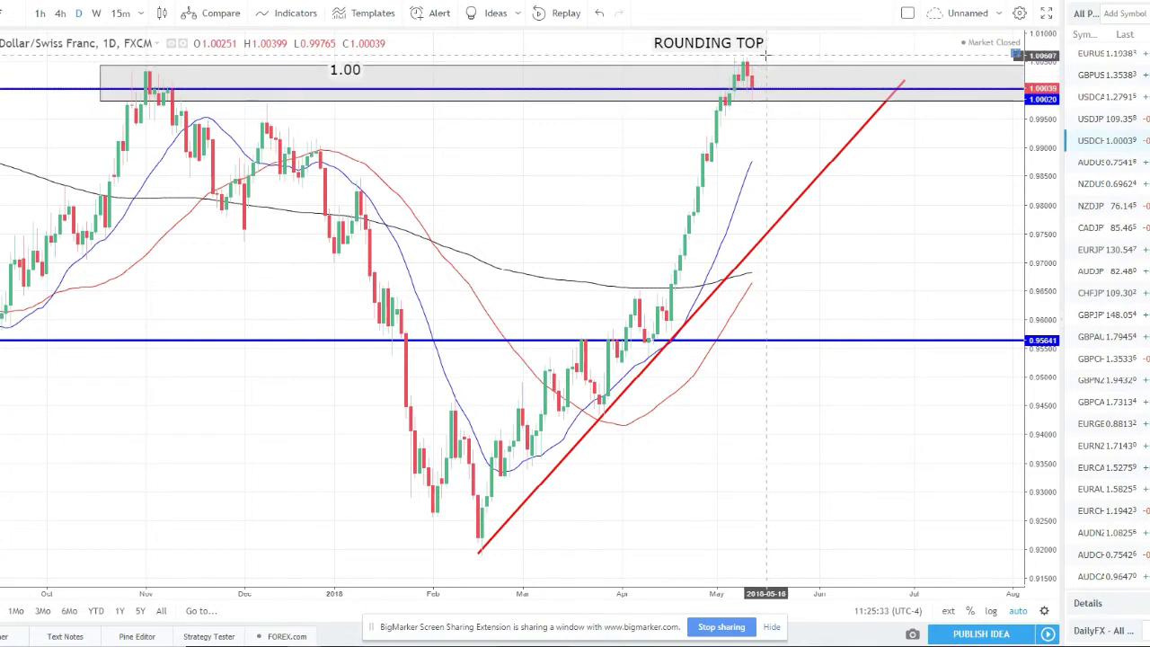
{"action": "left_click", "coordinate": [761, 72]}
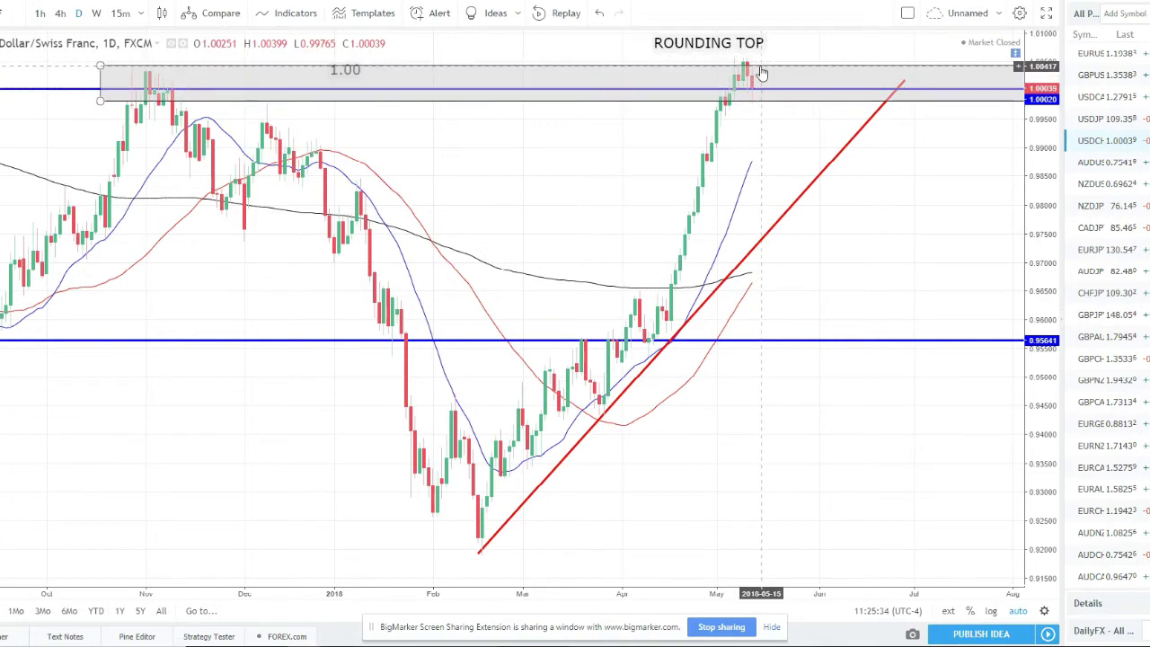
{"action": "left_click", "coordinate": [771, 116]}
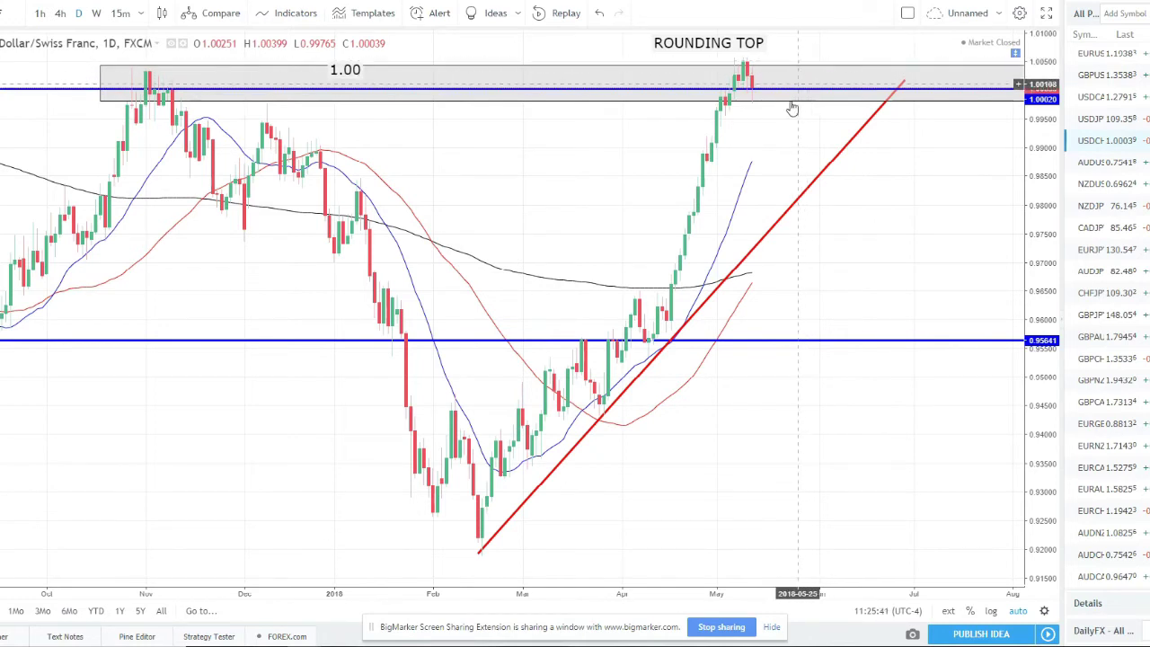
{"action": "left_click", "coordinate": [590, 88]}
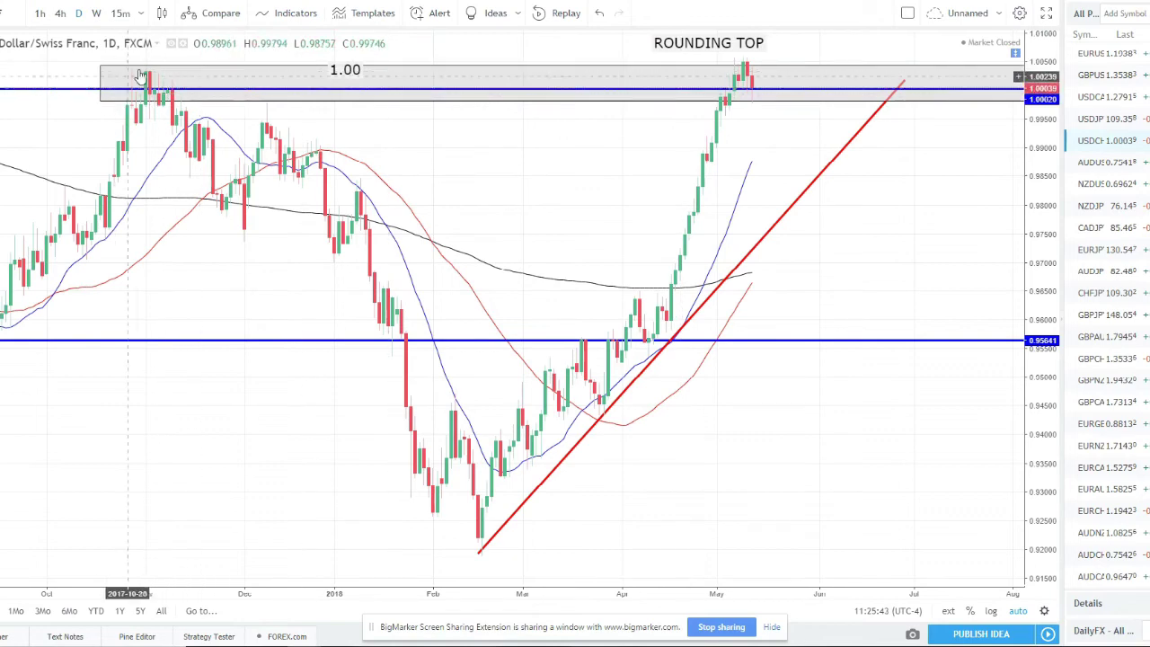
{"action": "left_click", "coordinate": [707, 66]}
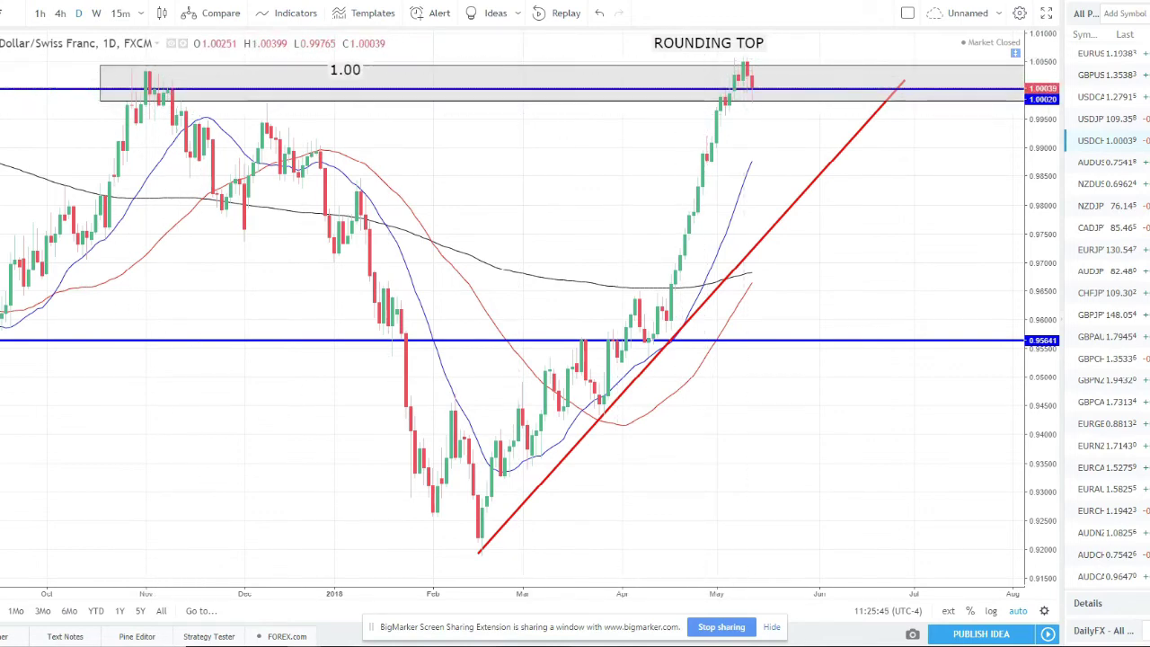
- Check USD/CHF price action at the 1.00 zone on the 4-hour timeframe and return the chart to daily
{"action": "left_click", "coordinate": [60, 14]}
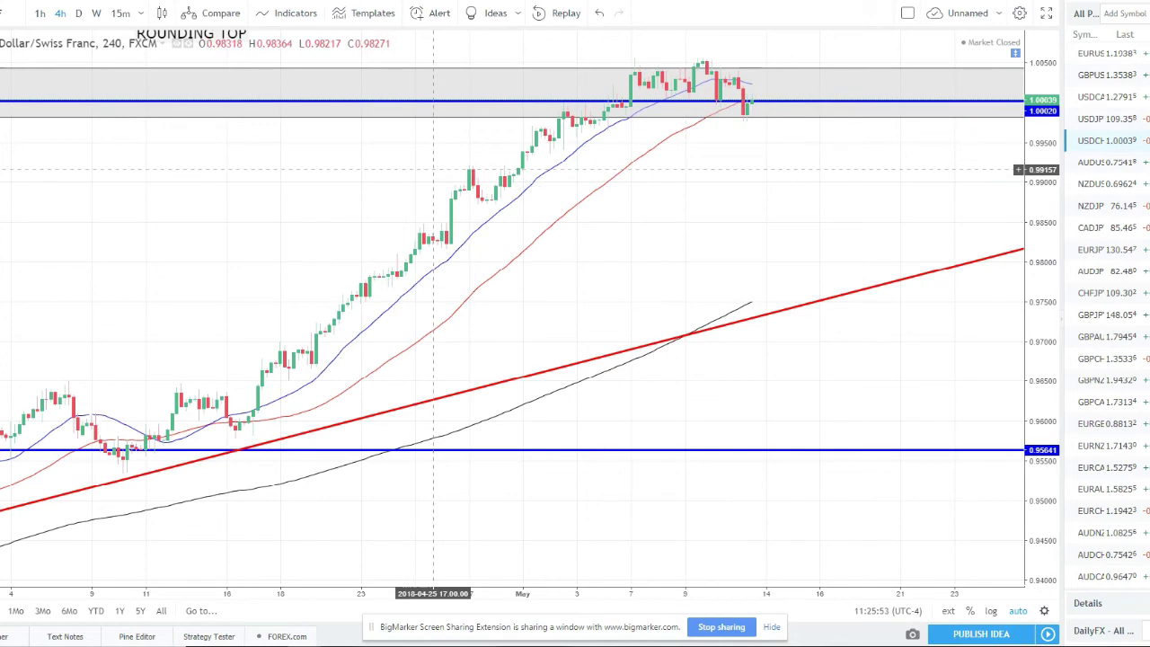
{"action": "left_click", "coordinate": [79, 13]}
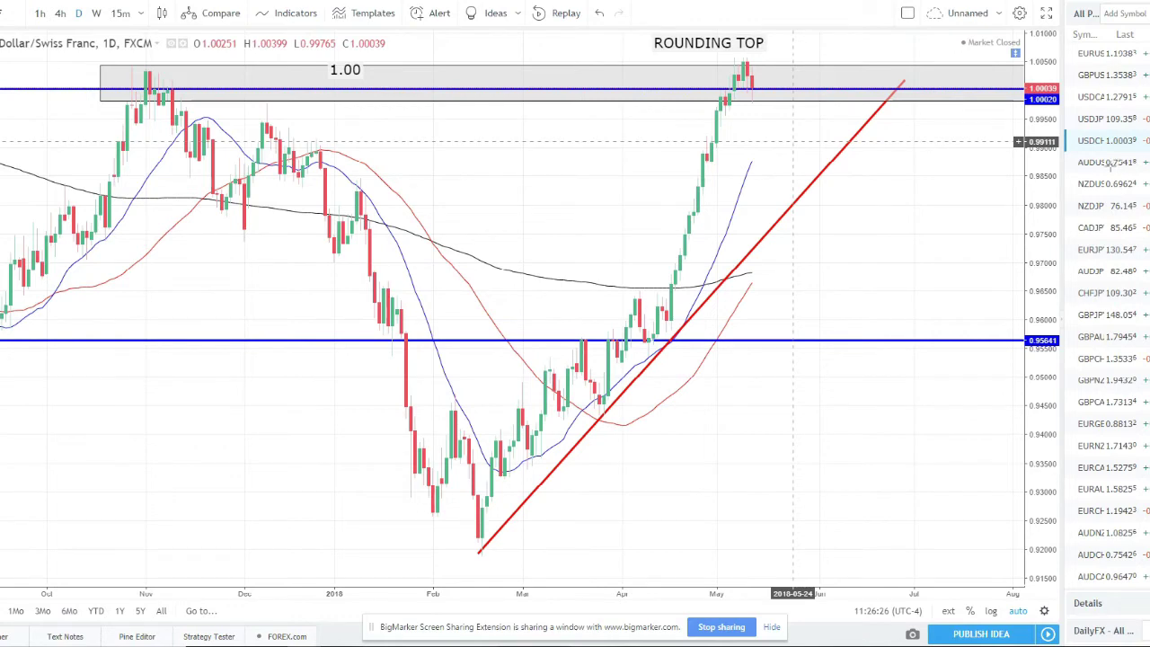
- Open the Australian Dollar/U.S. Dollar daily chart and examine the May candles around the 0.75492 and 0.74971 lines
{"action": "key", "text": "Down"}
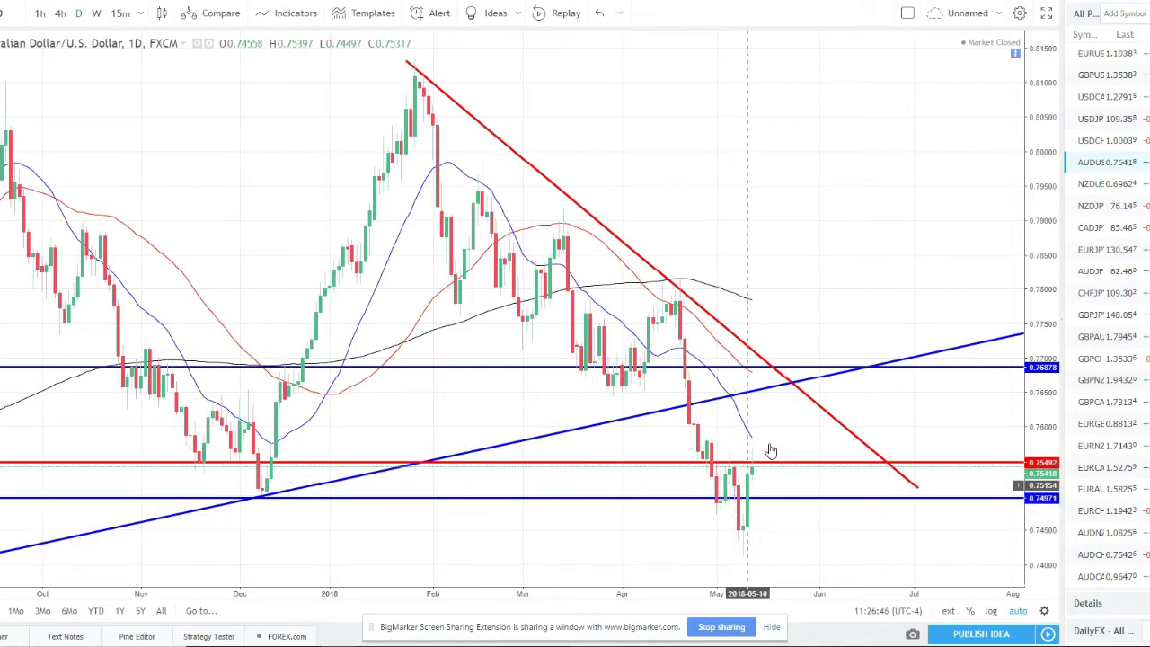
{"action": "scroll", "coordinate": [747, 488], "scroll_direction": "up", "scroll_amount": 2}
{"action": "scroll", "coordinate": [726, 488], "scroll_direction": "up", "scroll_amount": 1}
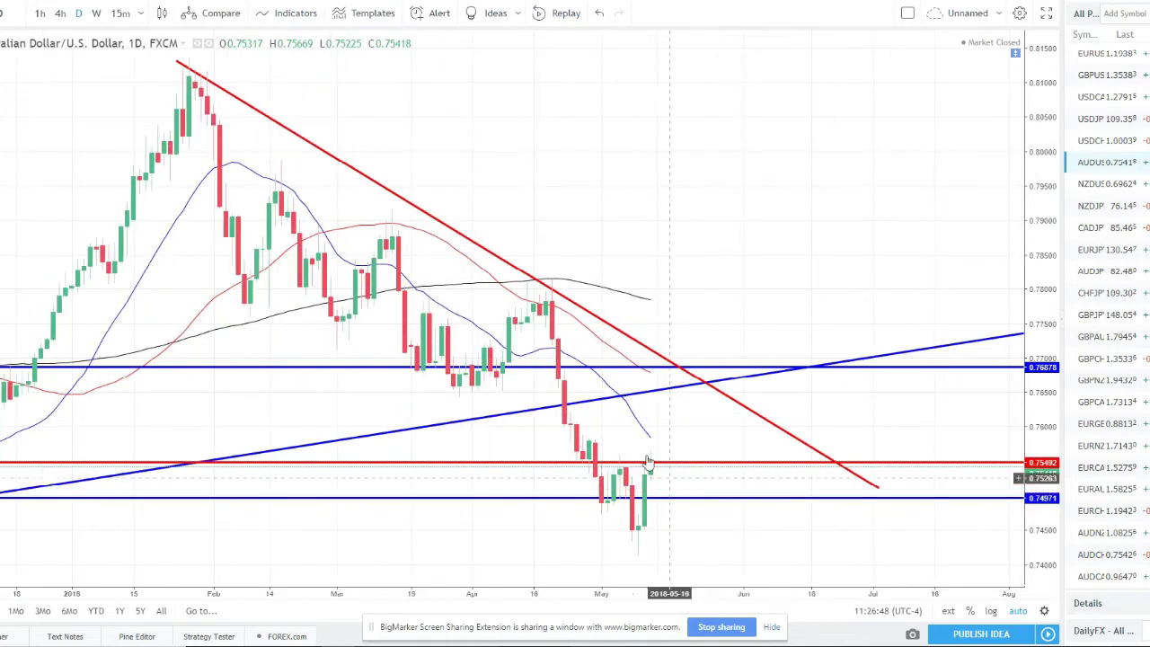
{"action": "scroll", "coordinate": [677, 443], "scroll_direction": "down", "scroll_amount": 2}
{"action": "scroll", "coordinate": [719, 438], "scroll_direction": "up", "scroll_amount": 1}
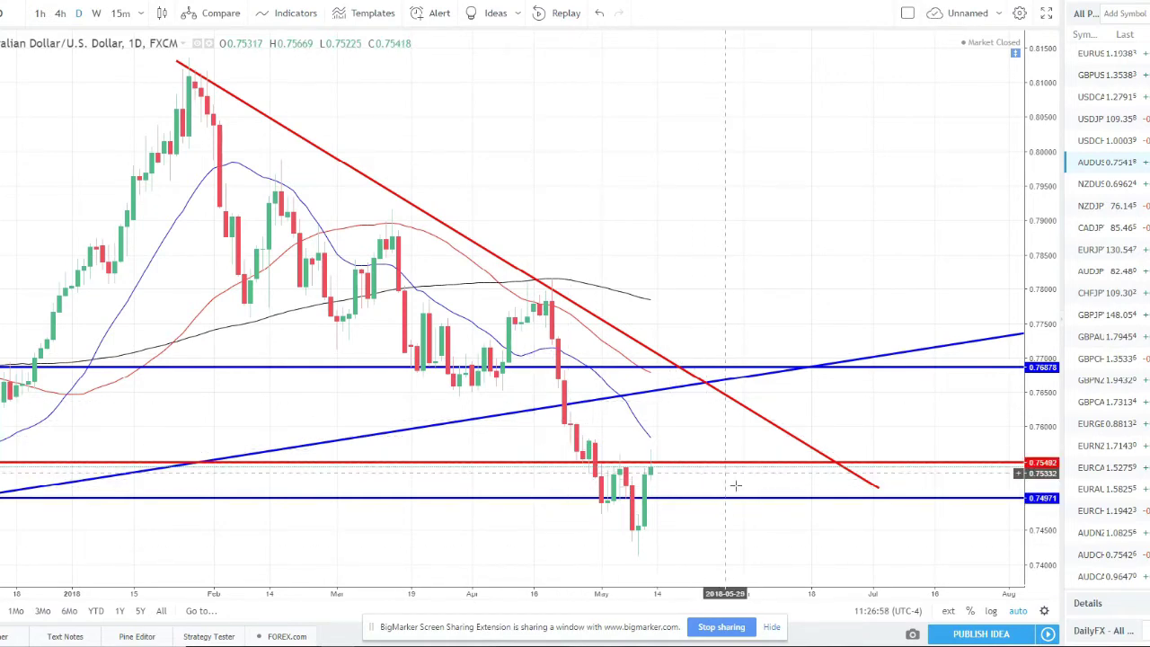
{"action": "scroll", "coordinate": [771, 263], "scroll_direction": "down", "scroll_amount": 1}
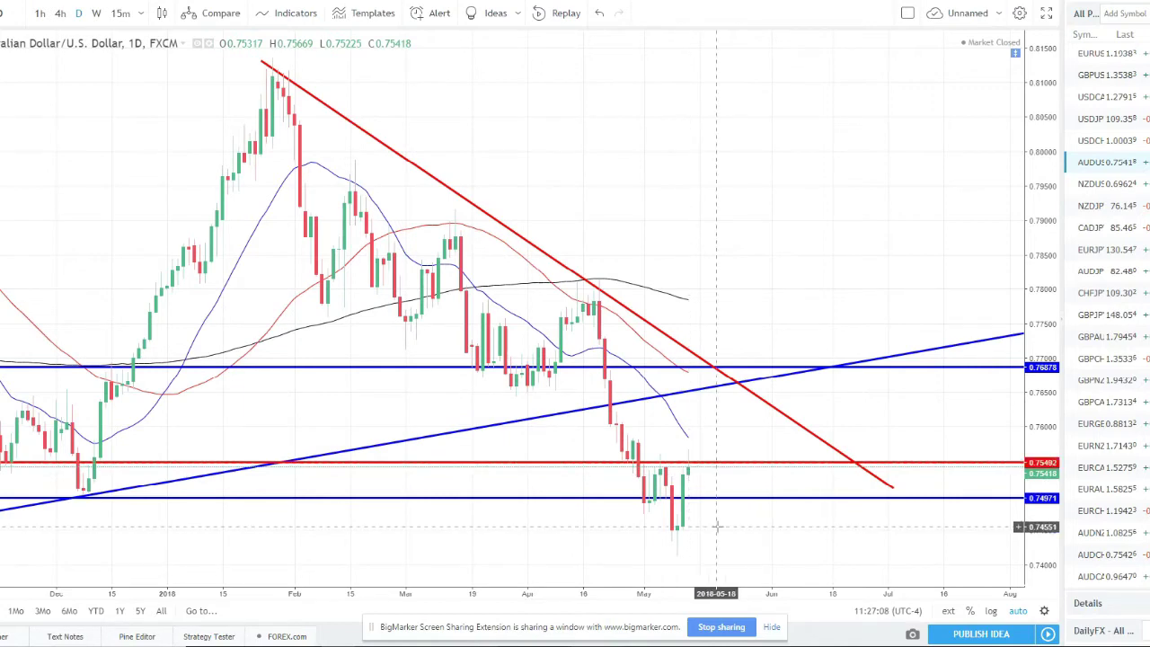
{"action": "scroll", "coordinate": [710, 523], "scroll_direction": "down", "scroll_amount": 2}
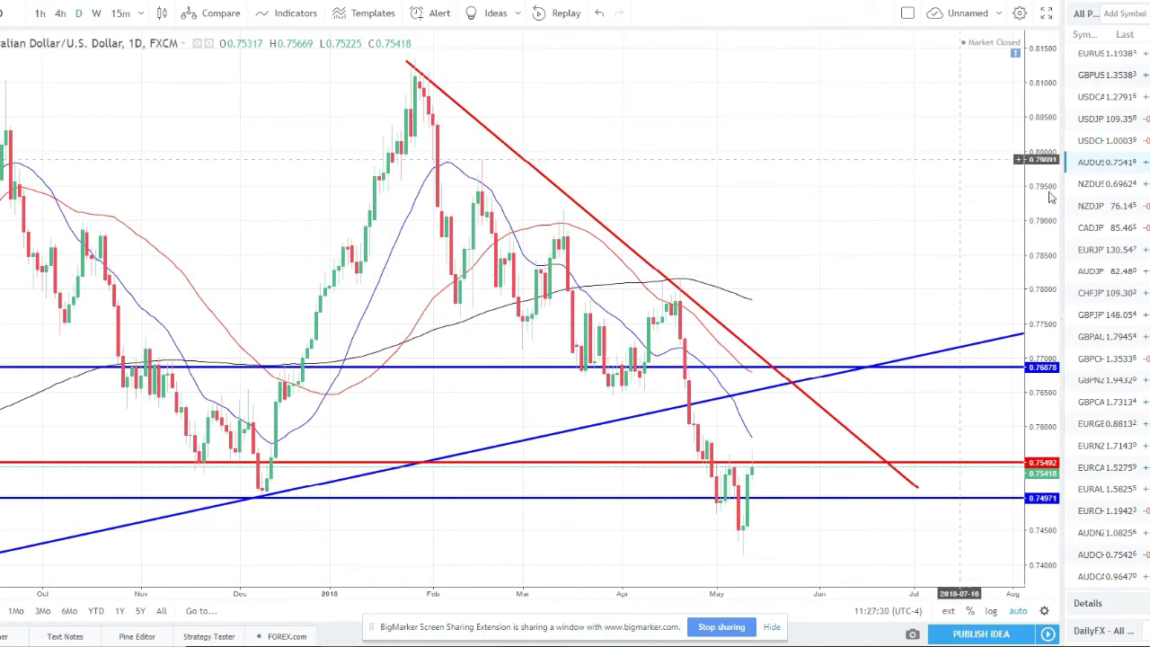
- Open the New Zealand Dollar/U.S. Dollar daily chart and examine the latest candles against the grey zone around 0.69816
{"action": "key", "text": "Down"}
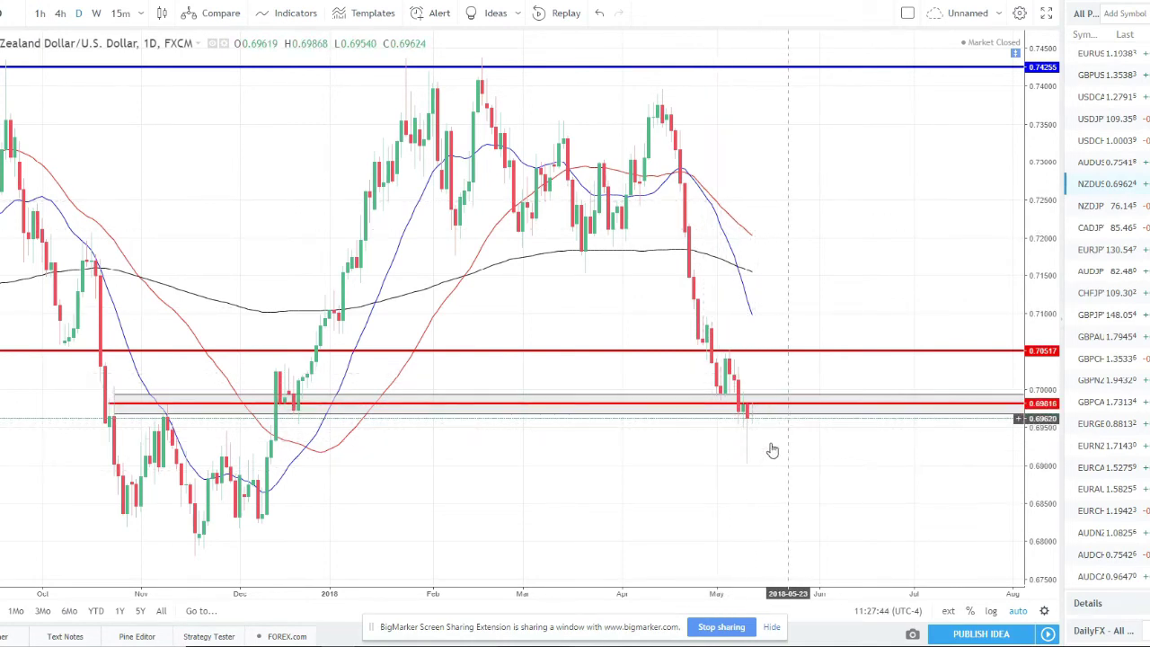
{"action": "scroll", "coordinate": [770, 422], "scroll_direction": "up", "scroll_amount": 2}
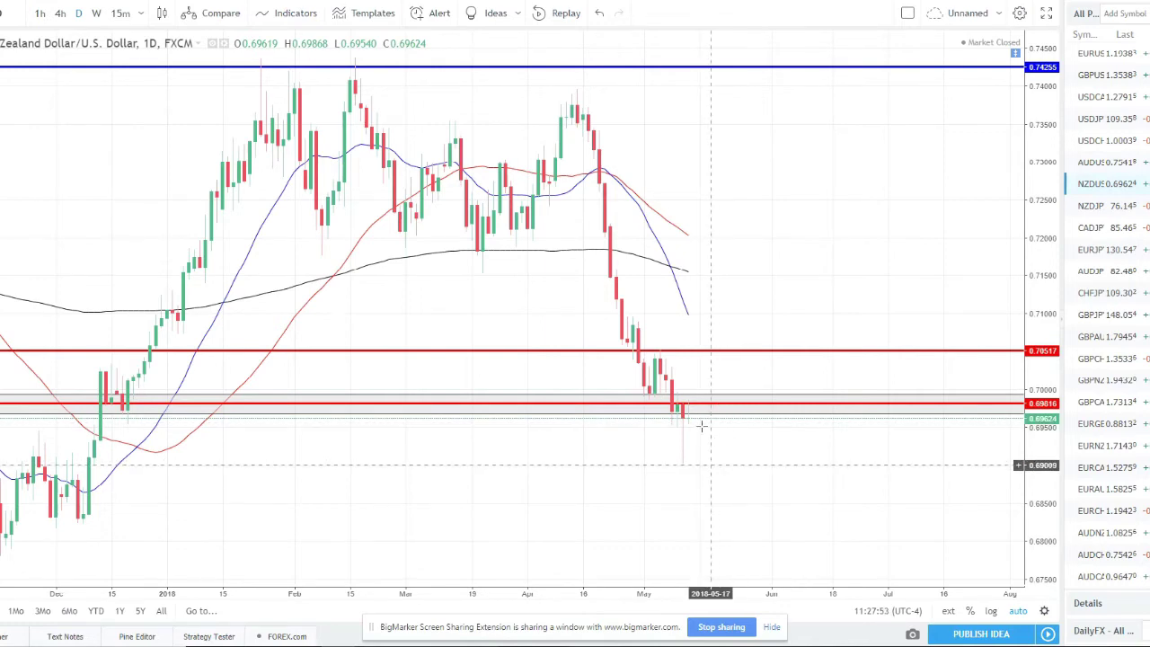
{"action": "scroll", "coordinate": [702, 428], "scroll_direction": "down", "scroll_amount": 1}
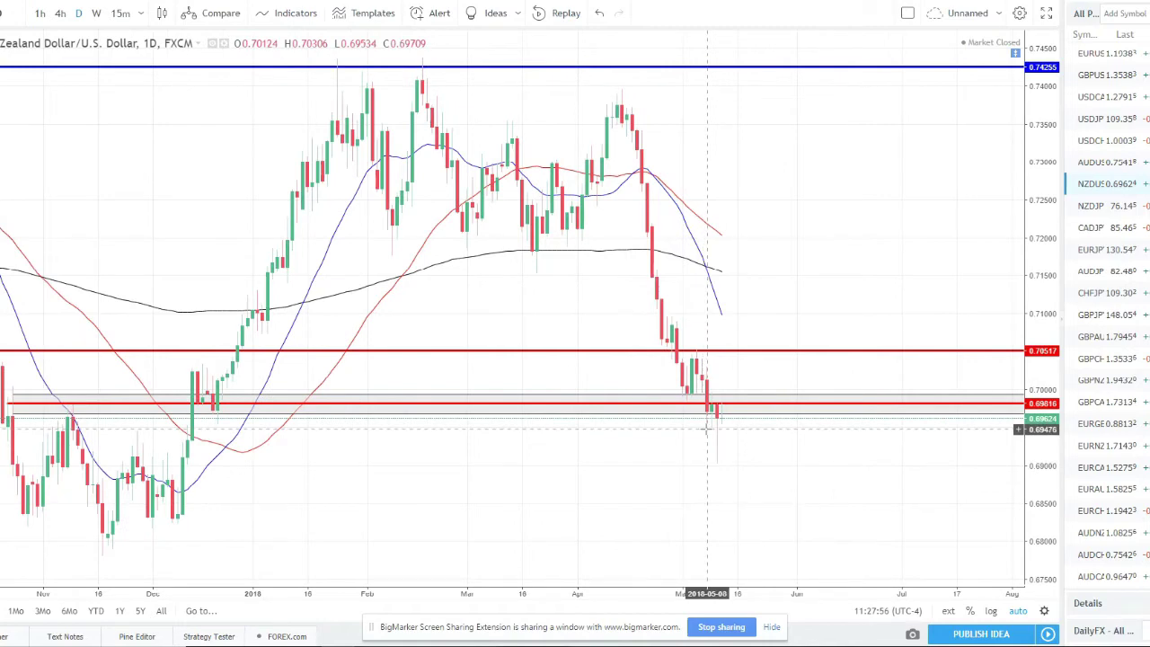
{"action": "scroll", "coordinate": [706, 429], "scroll_direction": "down", "scroll_amount": 1}
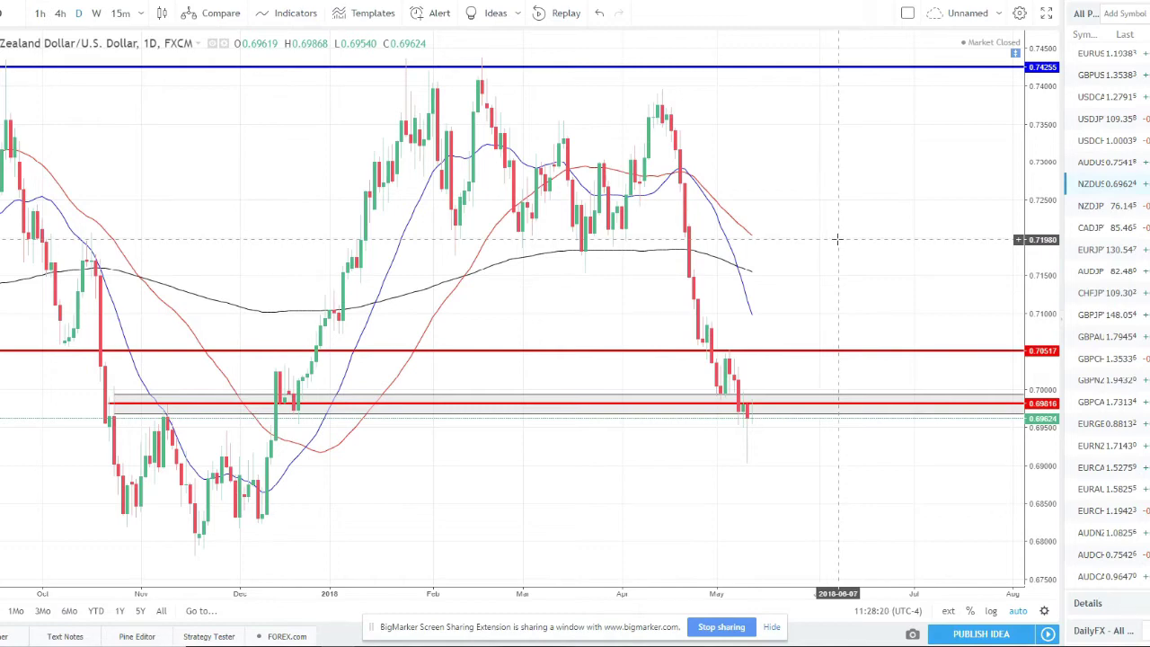
- Open the U.S. Dollar Currency Index (DXY) daily chart and examine the May candles between the 93.05 and 91.85 lines
{"action": "scroll", "coordinate": [1117, 559], "scroll_direction": "down", "scroll_amount": 3}
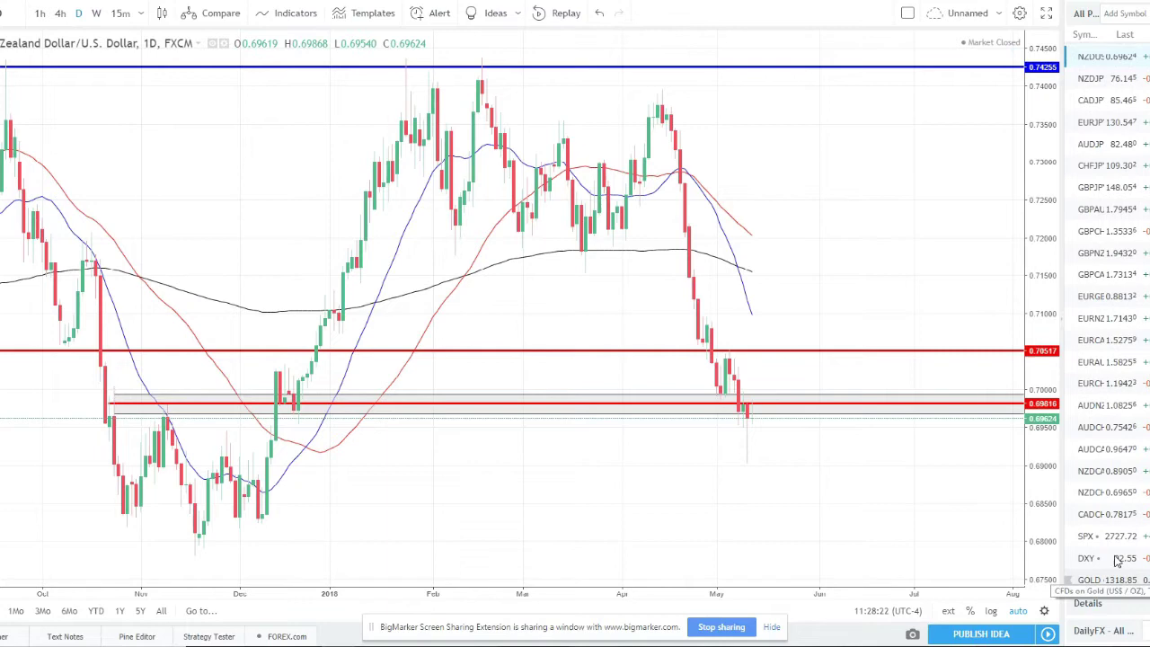
{"action": "left_click", "coordinate": [1116, 558]}
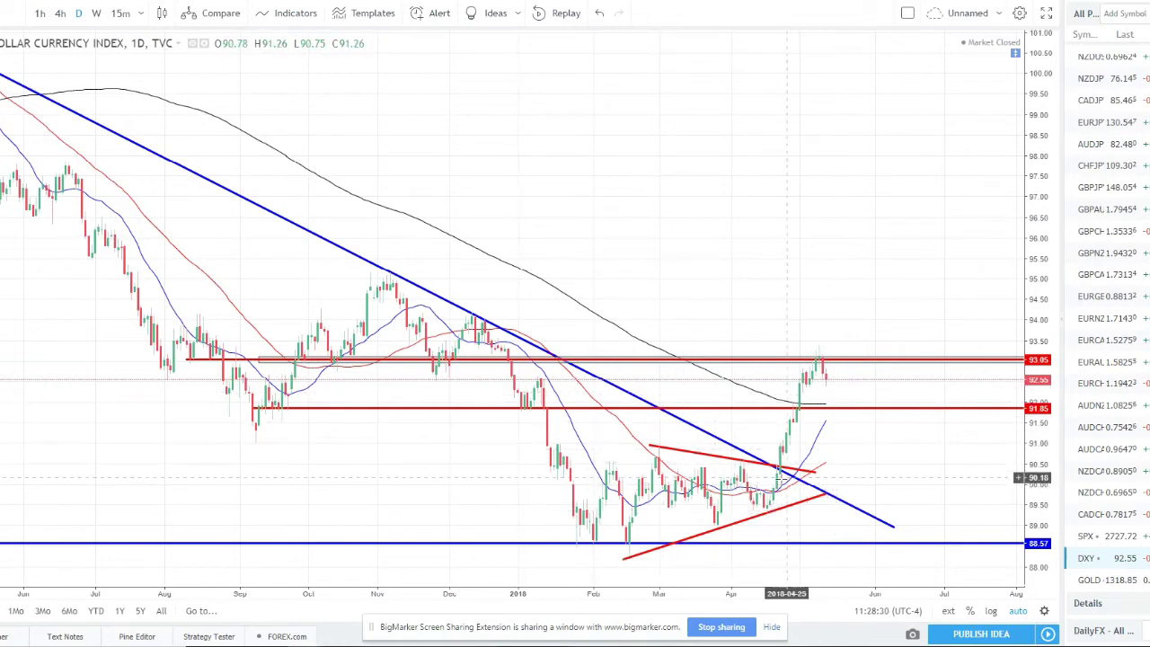
{"action": "scroll", "coordinate": [799, 406], "scroll_direction": "up", "scroll_amount": 2}
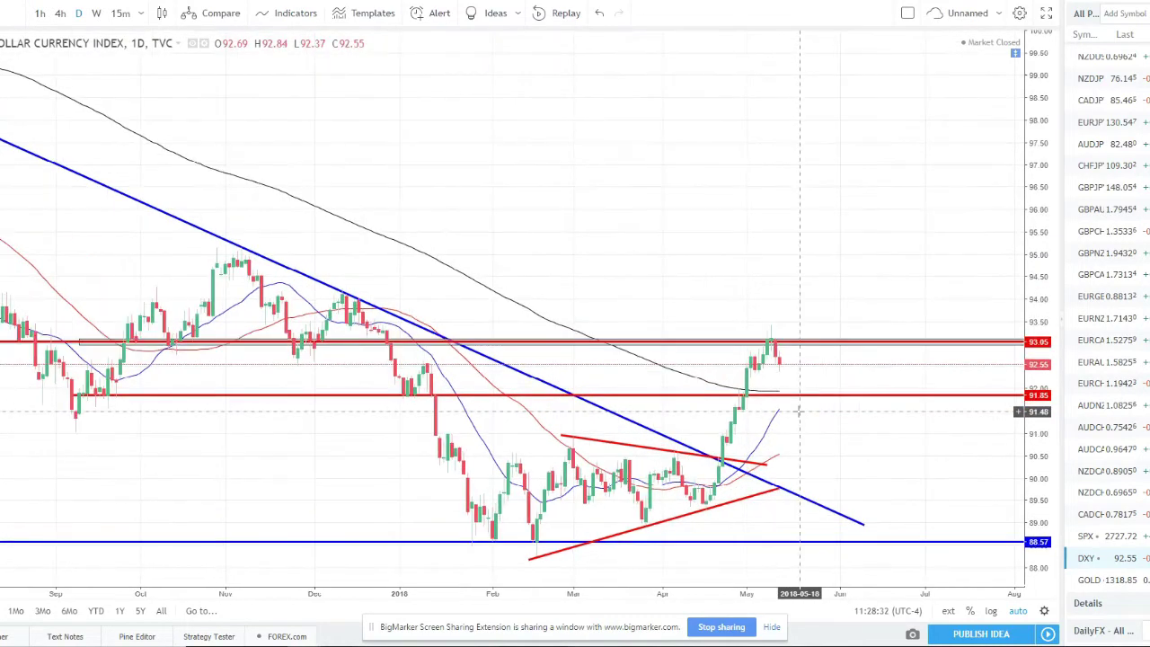
{"action": "scroll", "coordinate": [800, 412], "scroll_direction": "up", "scroll_amount": 1}
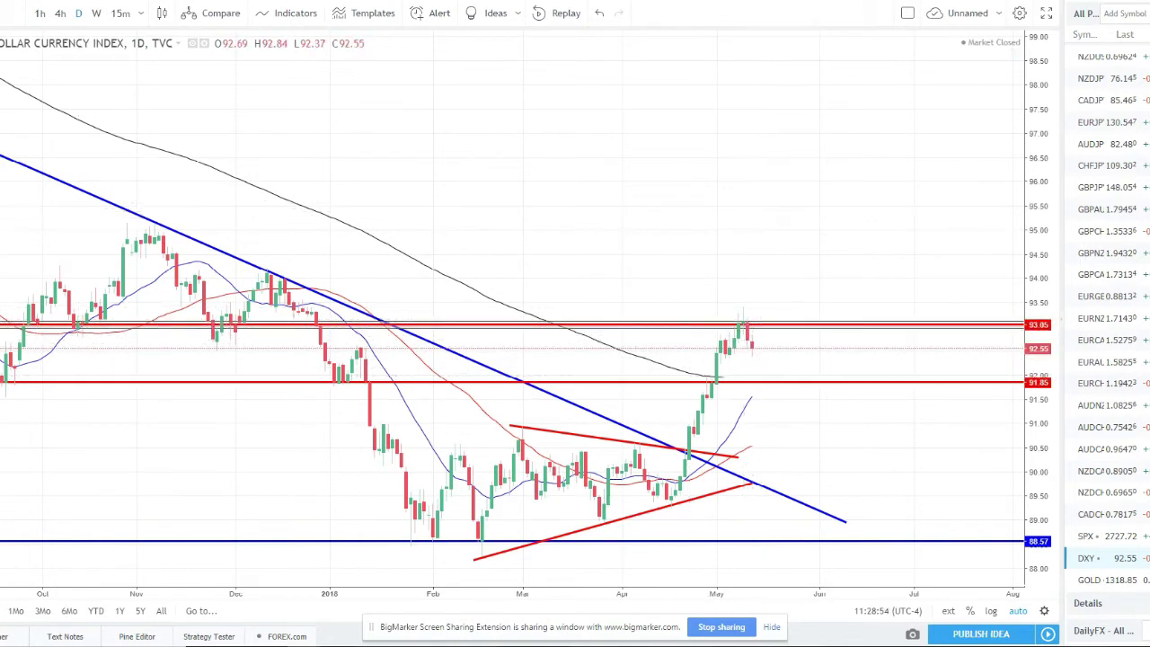
- Sketch a rising line from the latest DXY candle up to about 94 as a possible path, and delete it
{"action": "left_click", "coordinate": [2, 126]}
{"action": "left_click", "coordinate": [36, 314]}
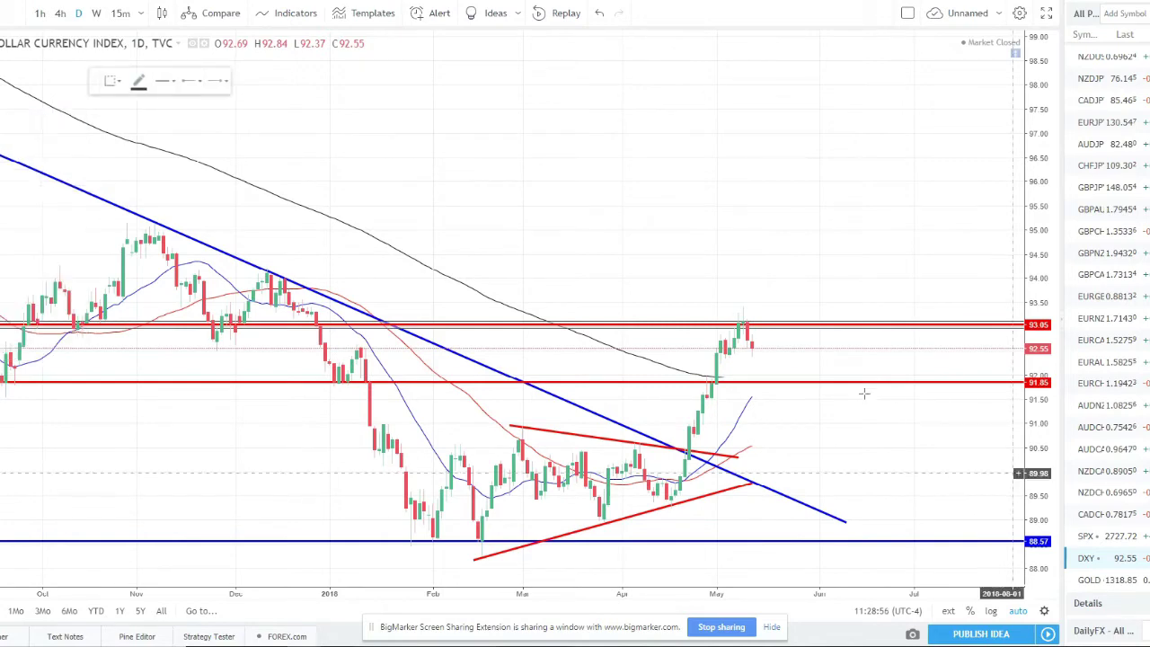
{"action": "mouse_move", "coordinate": [758, 352]}
{"action": "left_mouse_down"}
{"action": "mouse_move", "coordinate": [773, 377]}
{"action": "mouse_move", "coordinate": [877, 271]}
{"action": "left_mouse_up"}
{"action": "key", "text": "Delete"}
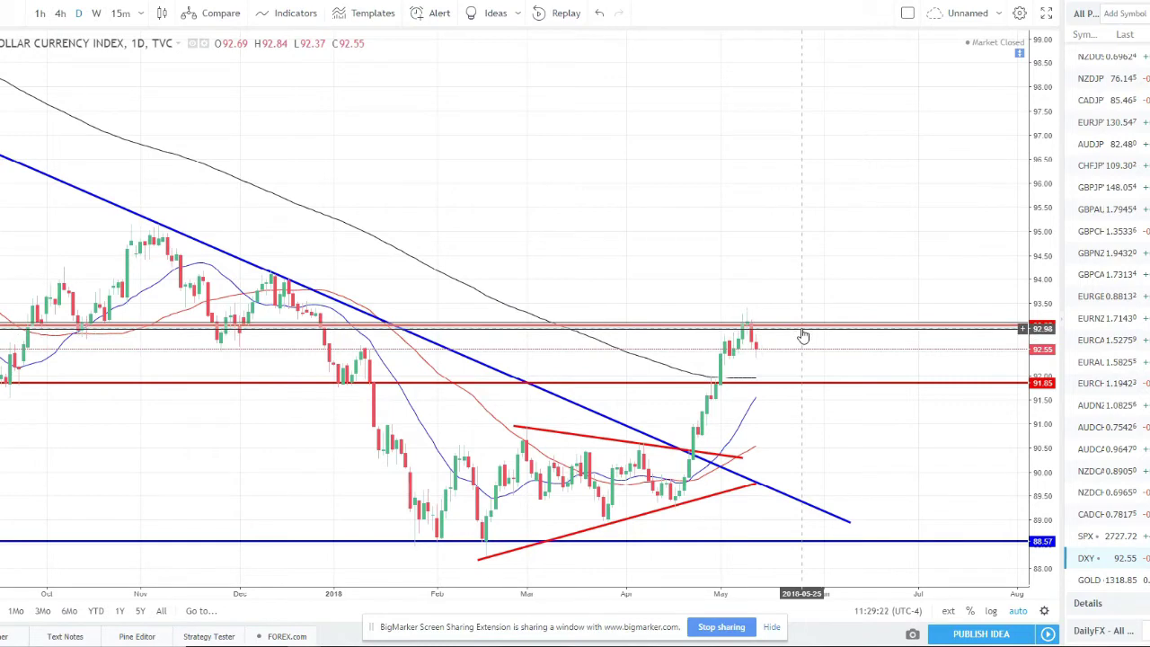
- Open the Gold daily chart and examine the blue range box, the black diamond lines and the long-term rising trendline
{"action": "key", "text": "Down"}
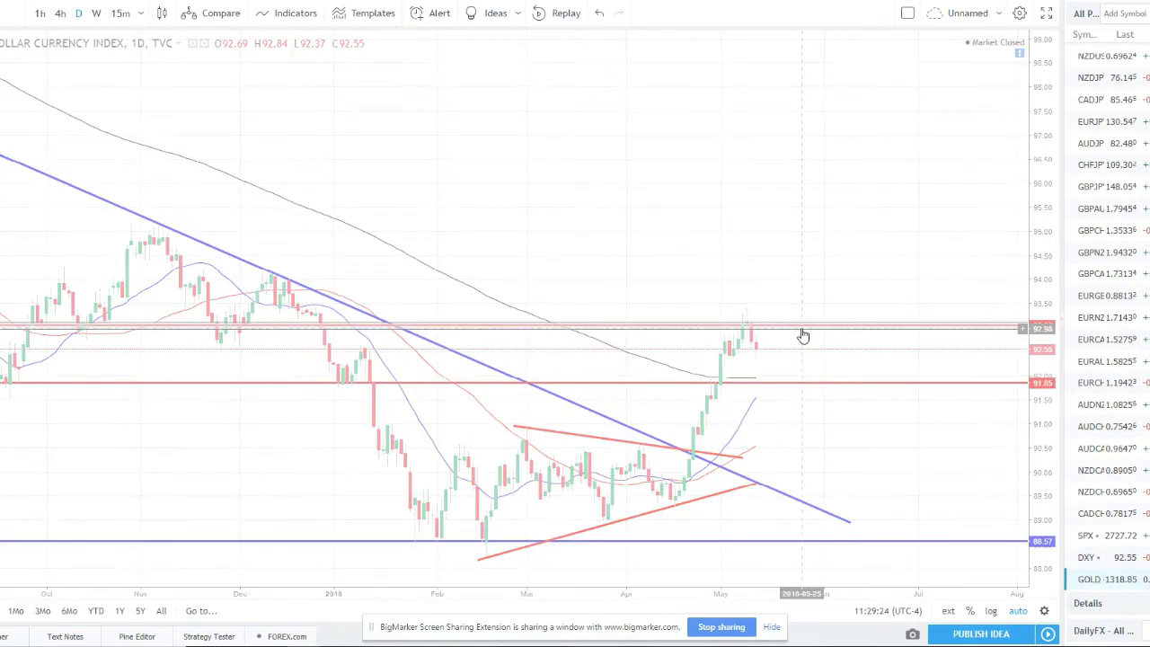
{"action": "scroll", "coordinate": [762, 385], "scroll_direction": "up", "scroll_amount": 4}
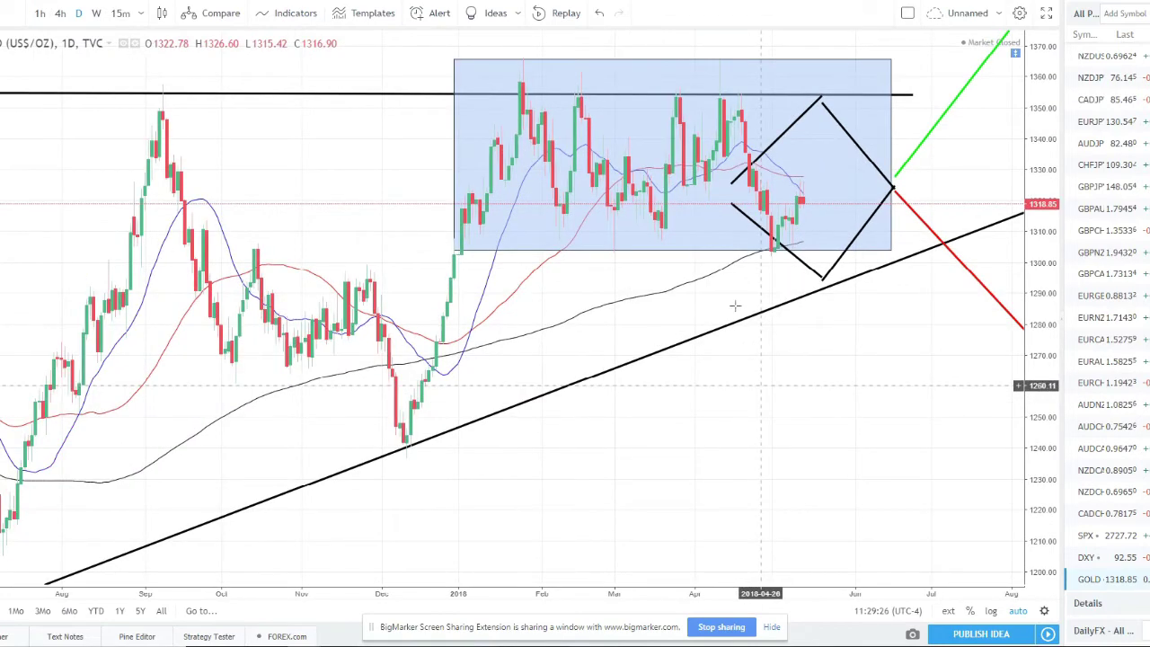
{"action": "scroll", "coordinate": [844, 437], "scroll_direction": "down", "scroll_amount": 1}
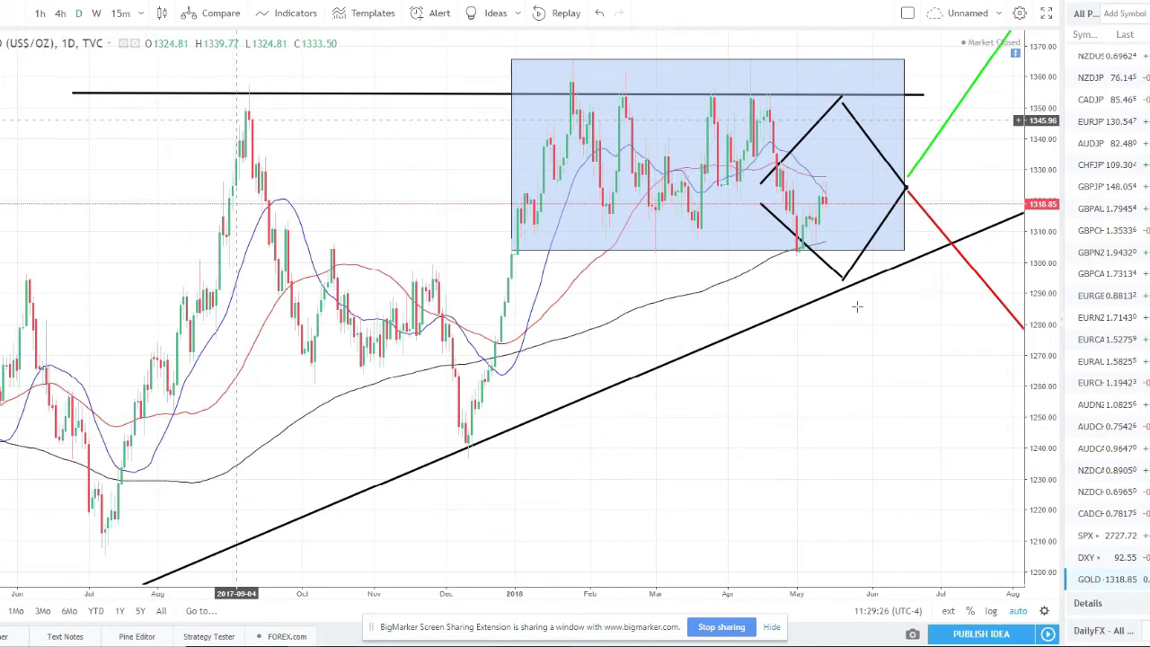
{"action": "scroll", "coordinate": [857, 306], "scroll_direction": "up", "scroll_amount": 1}
{"action": "scroll", "coordinate": [900, 375], "scroll_direction": "down", "scroll_amount": 3}
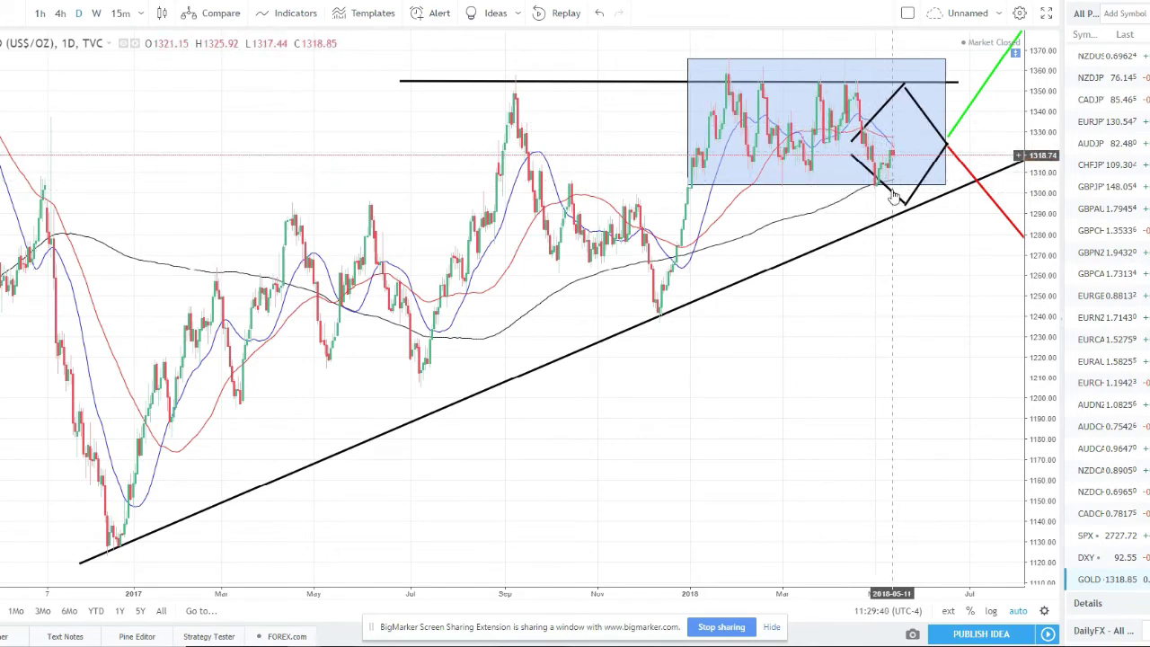
{"action": "scroll", "coordinate": [815, 224], "scroll_direction": "up", "scroll_amount": 3}
{"action": "scroll", "coordinate": [814, 225], "scroll_direction": "up", "scroll_amount": 2}
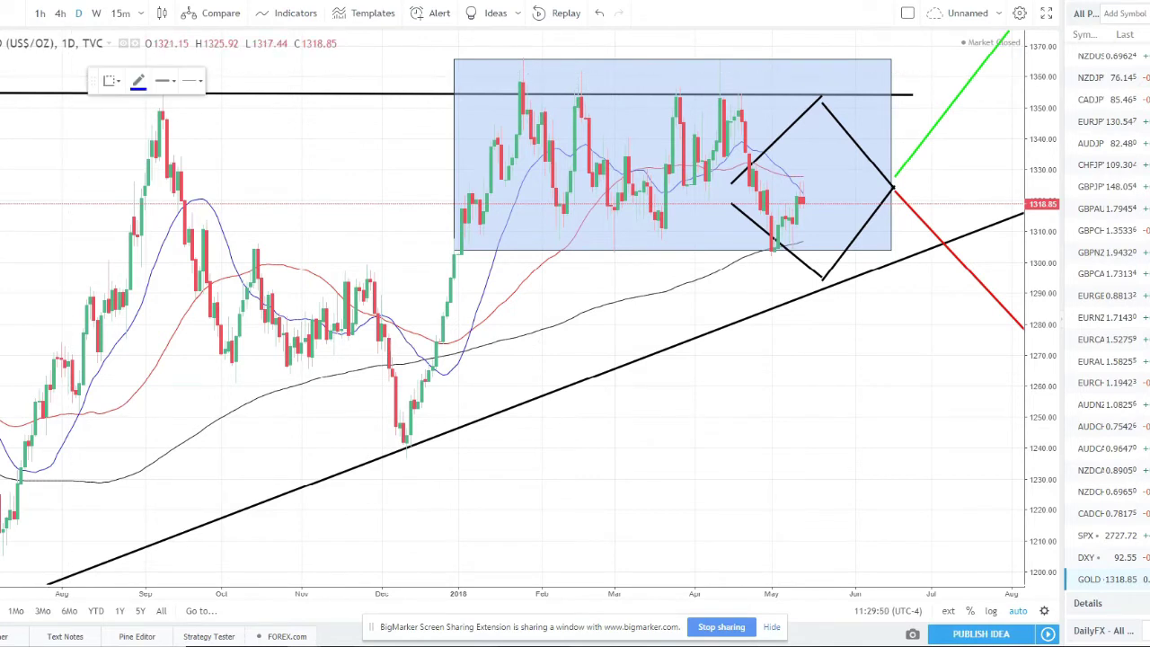
- Sketch a near-horizontal trend line at about 1324 on Gold from late March to late May 2018, and delete it
{"action": "left_click", "coordinate": [45, 82]}
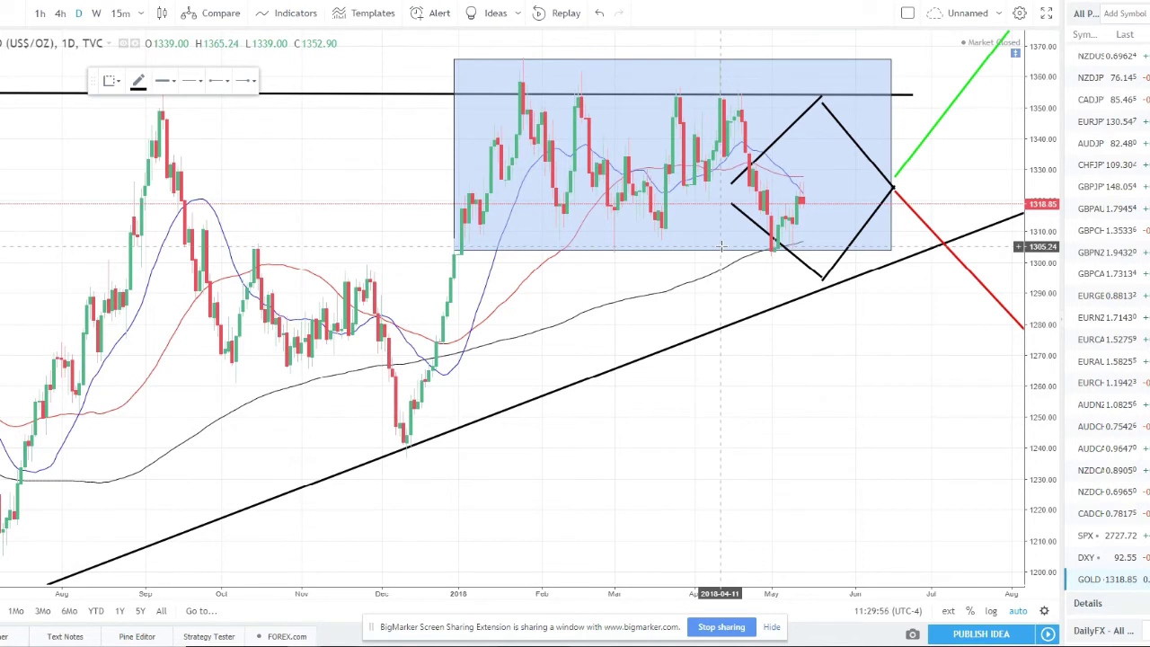
{"action": "left_click", "coordinate": [684, 187]}
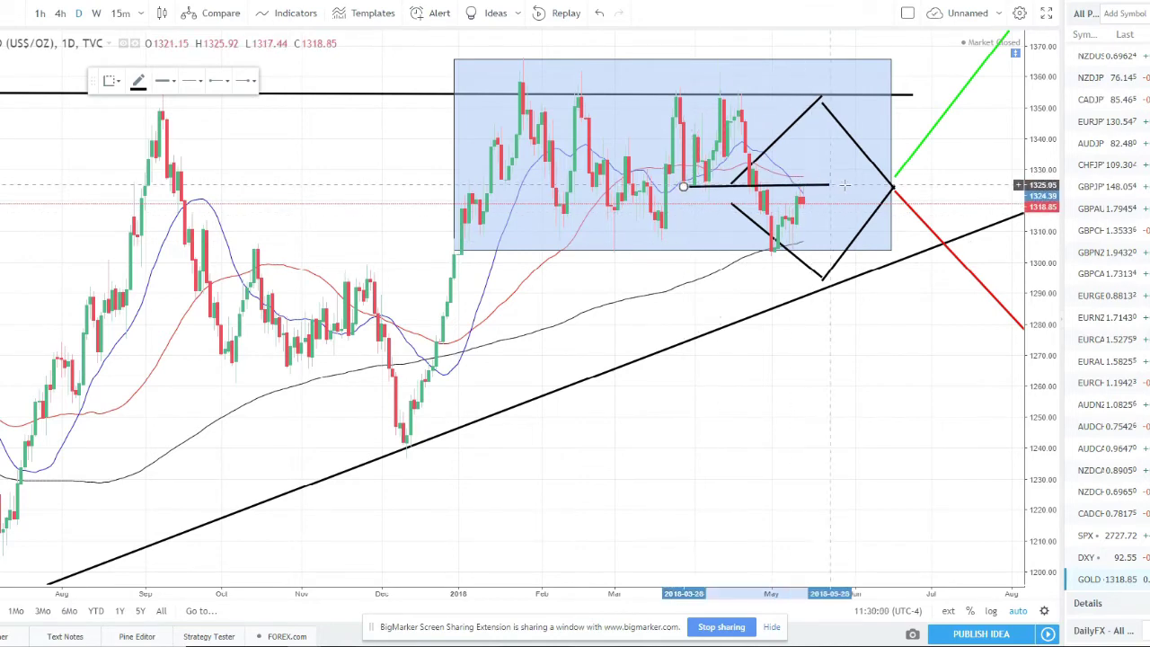
{"action": "left_click", "coordinate": [844, 185]}
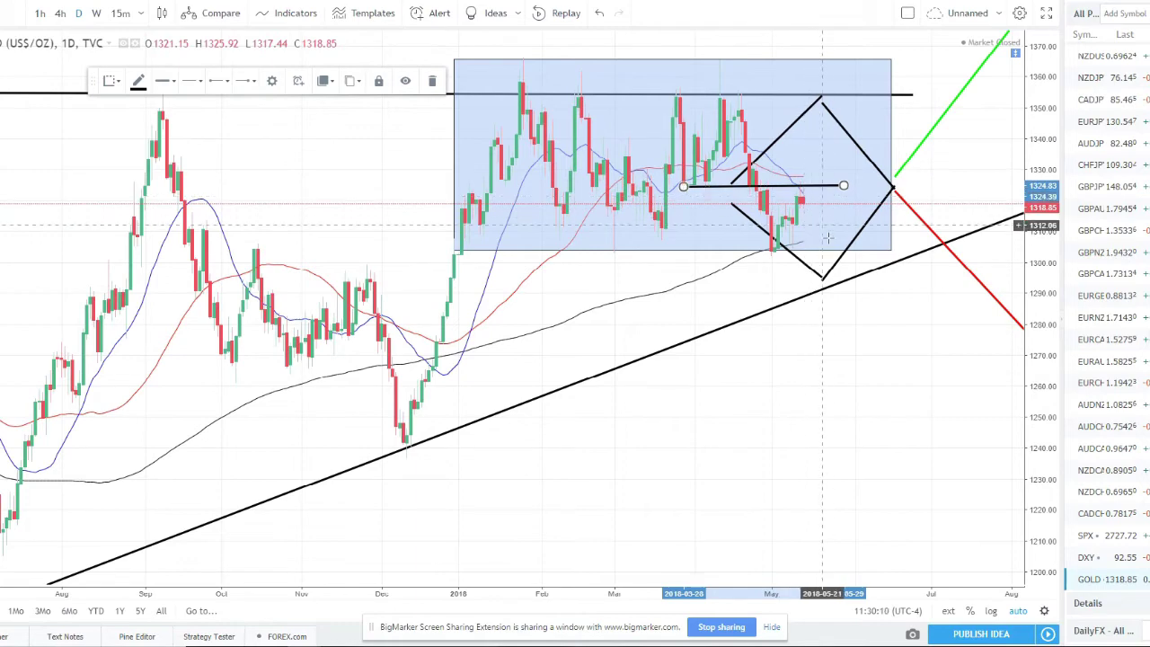
{"action": "key", "text": "Delete"}
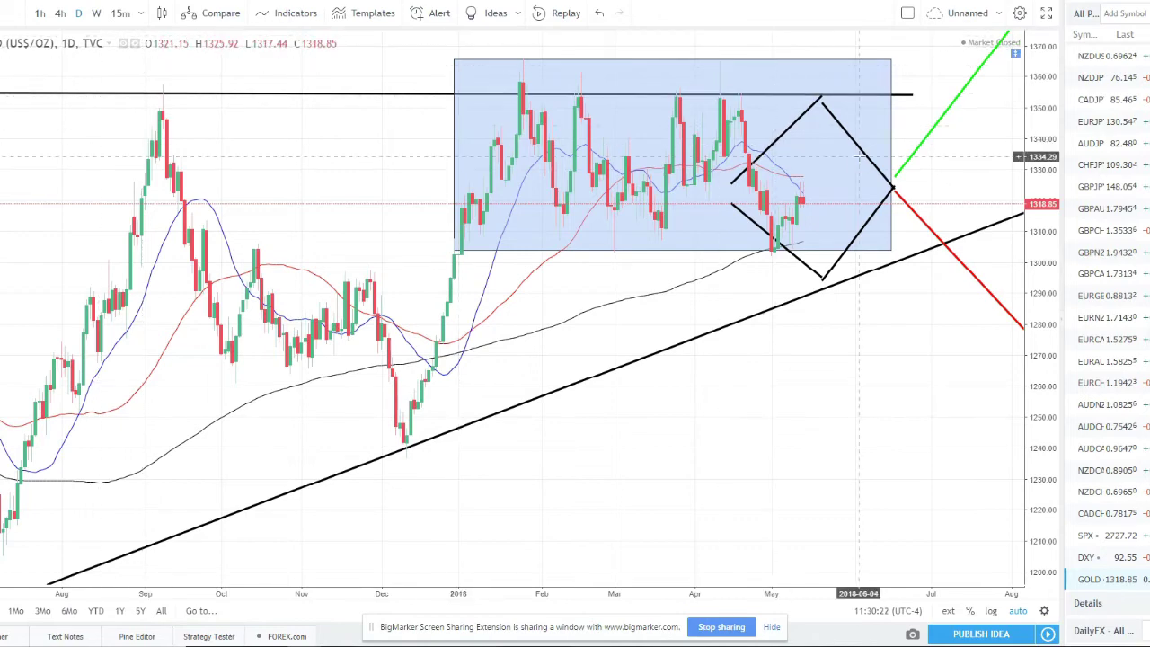
{"action": "scroll", "coordinate": [860, 157], "scroll_direction": "down", "scroll_amount": 2}
{"action": "scroll", "coordinate": [859, 157], "scroll_direction": "up", "scroll_amount": 3}
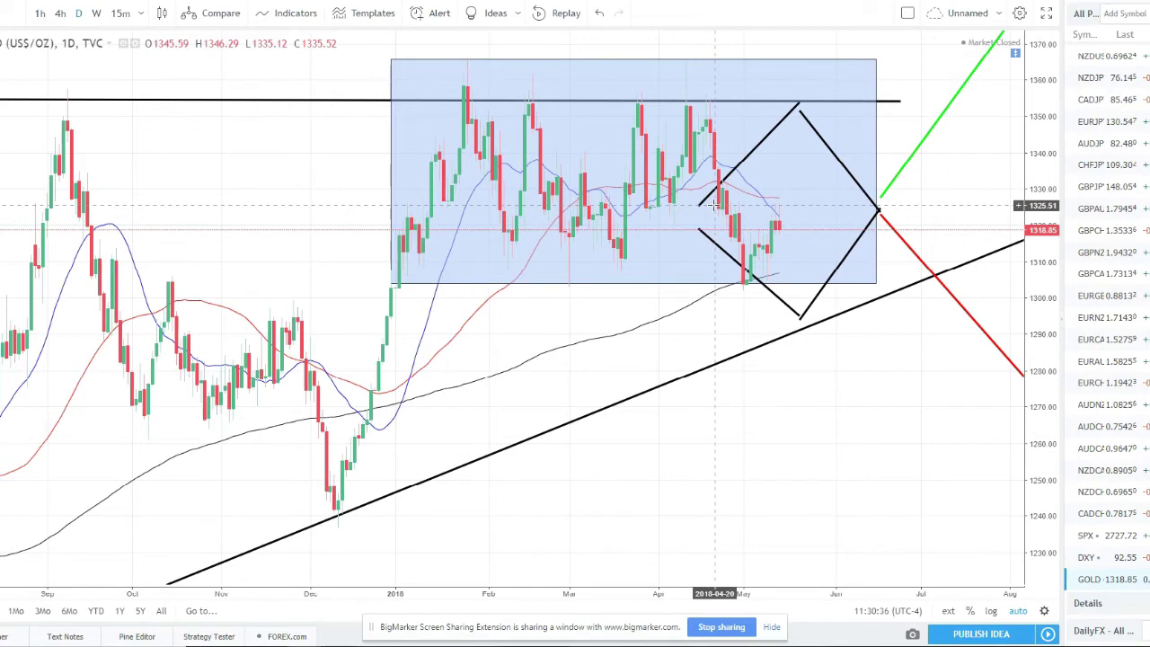
- Open the Euro/Japanese Yen daily chart and examine the May low and the small box around the latest candles
{"action": "left_click", "coordinate": [1131, 123]}
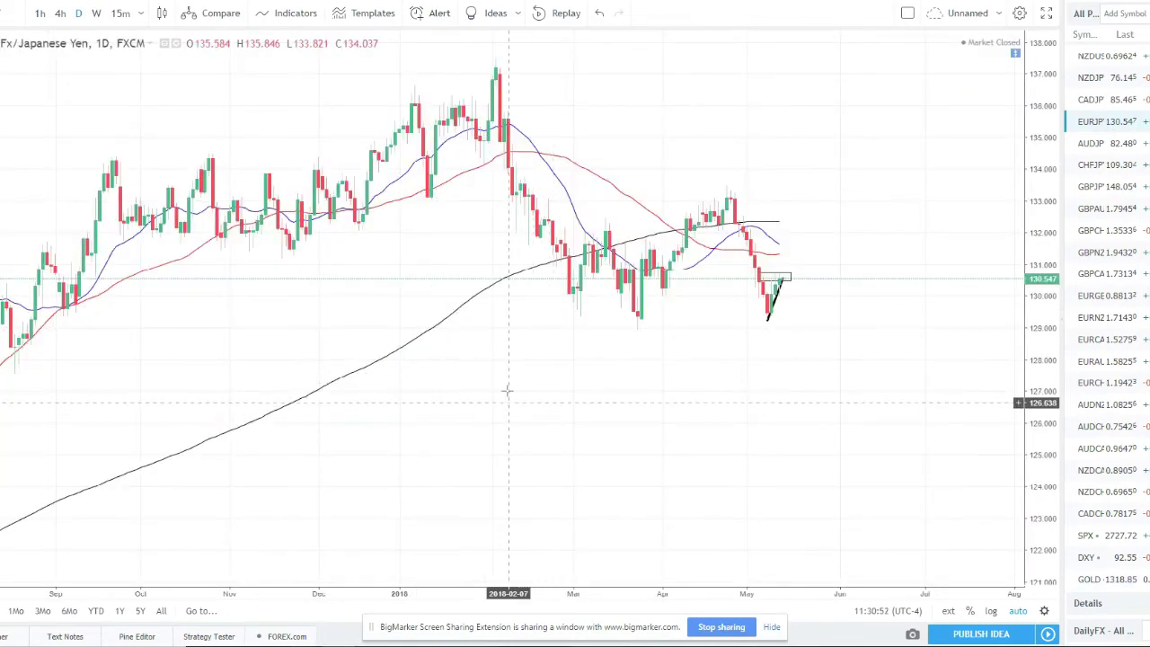
{"action": "scroll", "coordinate": [507, 381], "scroll_direction": "up", "scroll_amount": 5}
{"action": "scroll", "coordinate": [507, 381], "scroll_direction": "up", "scroll_amount": 1}
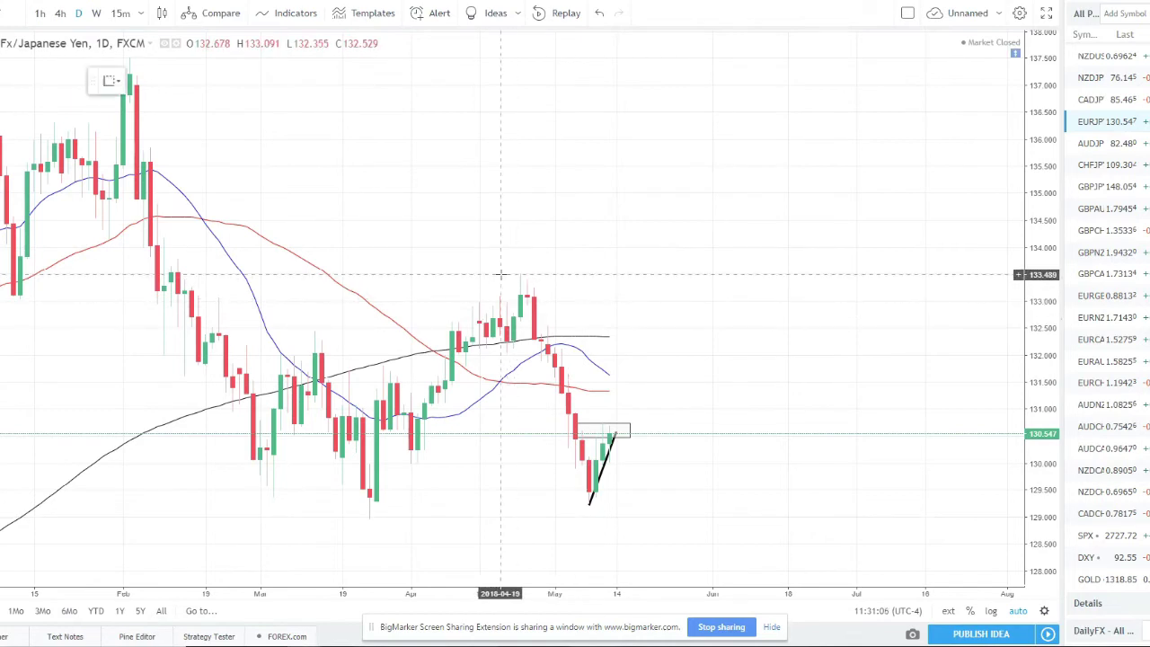
- Draw a Fibonacci retracement on EUR/JPY from the April high at 133.489 to the May low at 129.211, and delete it
{"action": "left_click_drag", "start_coordinate": [500, 274], "coordinate": [659, 400]}
{"action": "mouse_move", "coordinate": [727, 449]}
{"action": "left_mouse_down"}
{"action": "mouse_move", "coordinate": [816, 477]}
{"action": "mouse_move", "coordinate": [847, 511]}
{"action": "mouse_move", "coordinate": [862, 505]}
{"action": "left_mouse_up"}
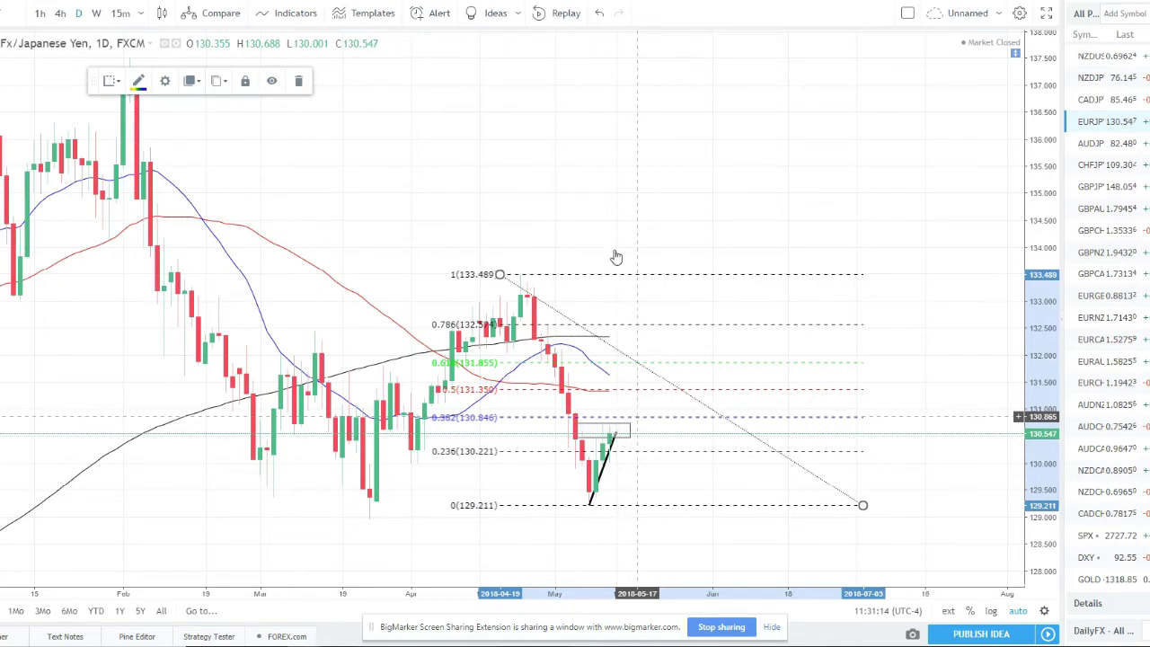
{"action": "key", "text": "Delete"}
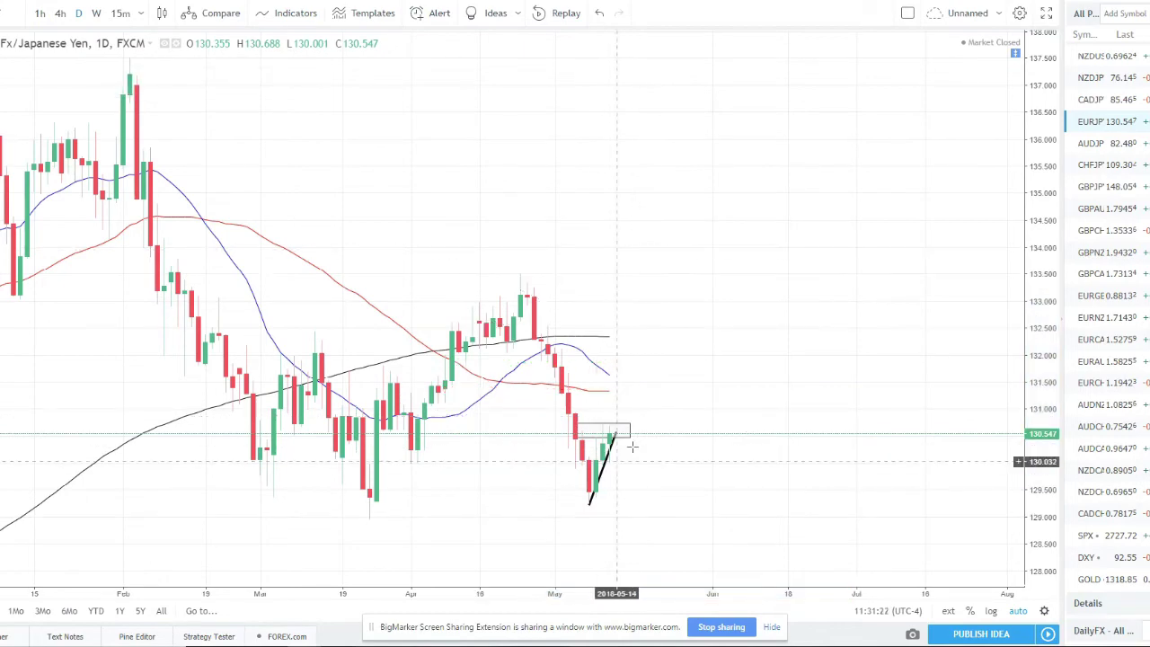
- Check the EUR/JPY resistance box and rising black trendline on the 1-hour timeframe and return the chart to daily
{"action": "left_click", "coordinate": [40, 14]}
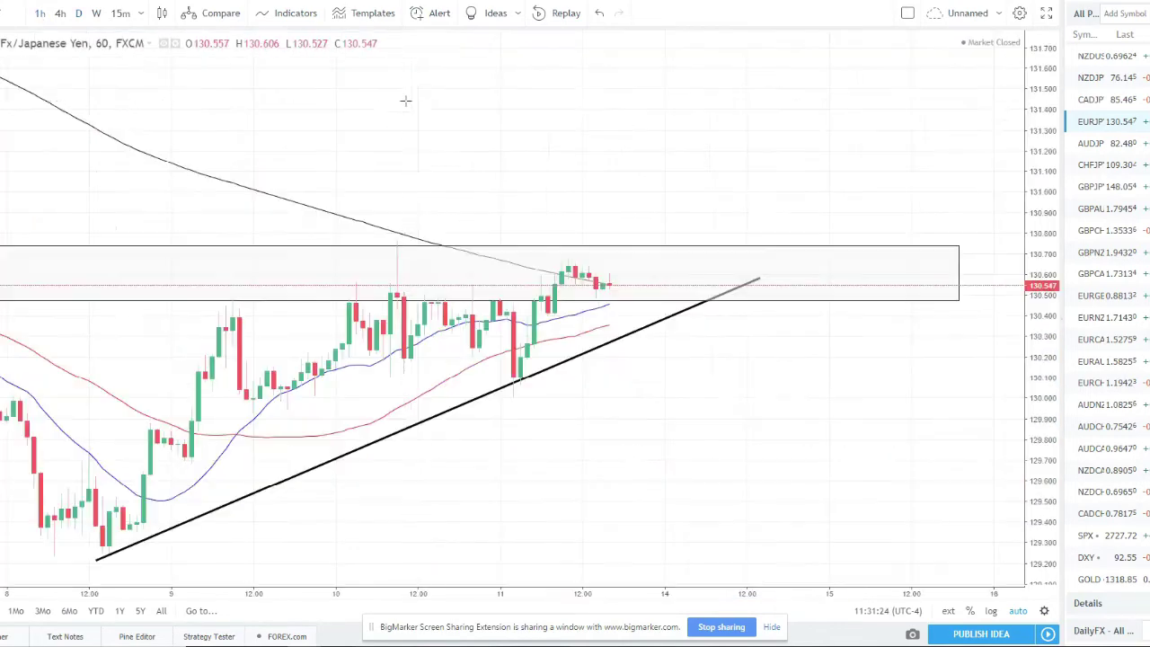
{"action": "scroll", "coordinate": [673, 294], "scroll_direction": "down", "scroll_amount": 4}
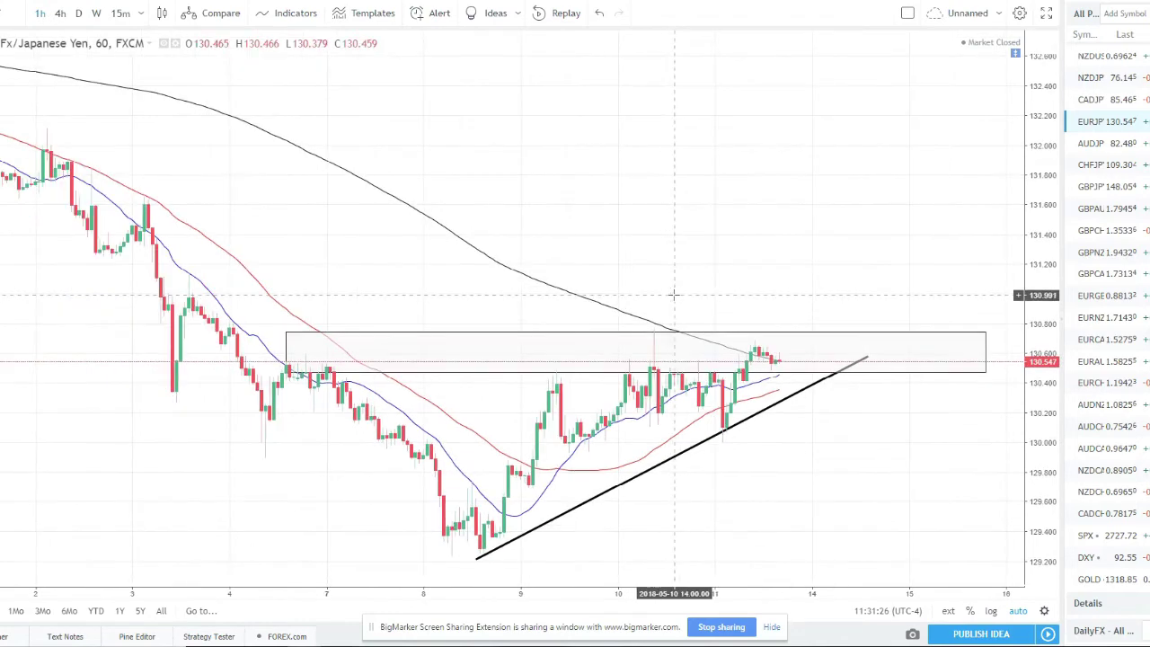
{"action": "scroll", "coordinate": [674, 294], "scroll_direction": "down", "scroll_amount": 1}
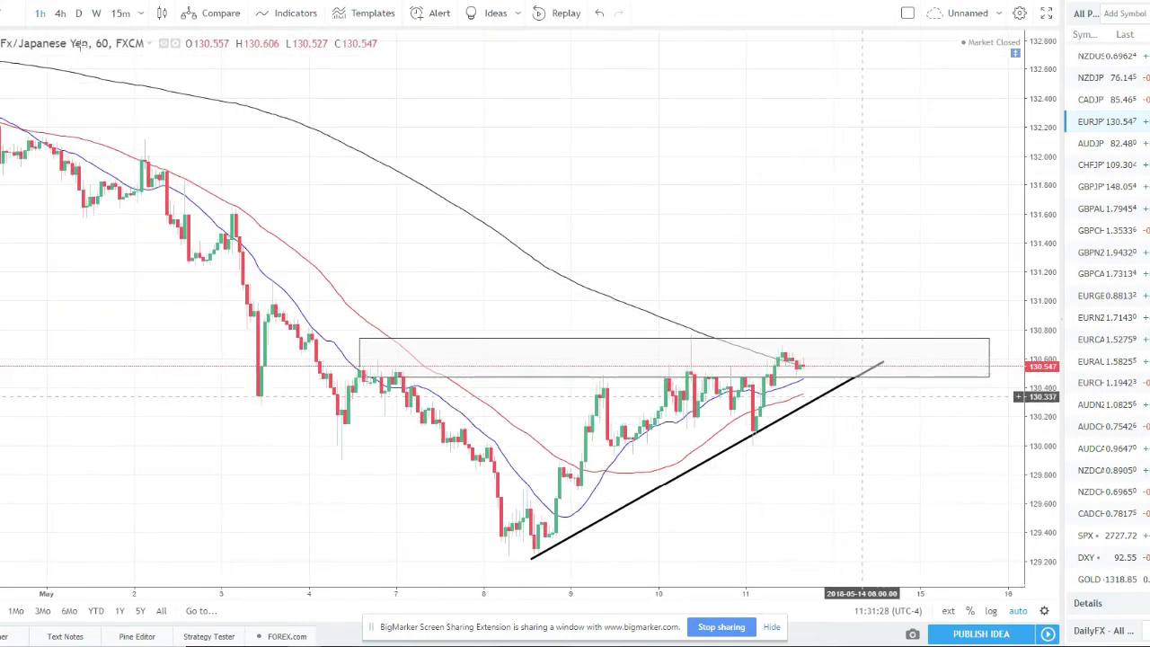
{"action": "left_click", "coordinate": [79, 13]}
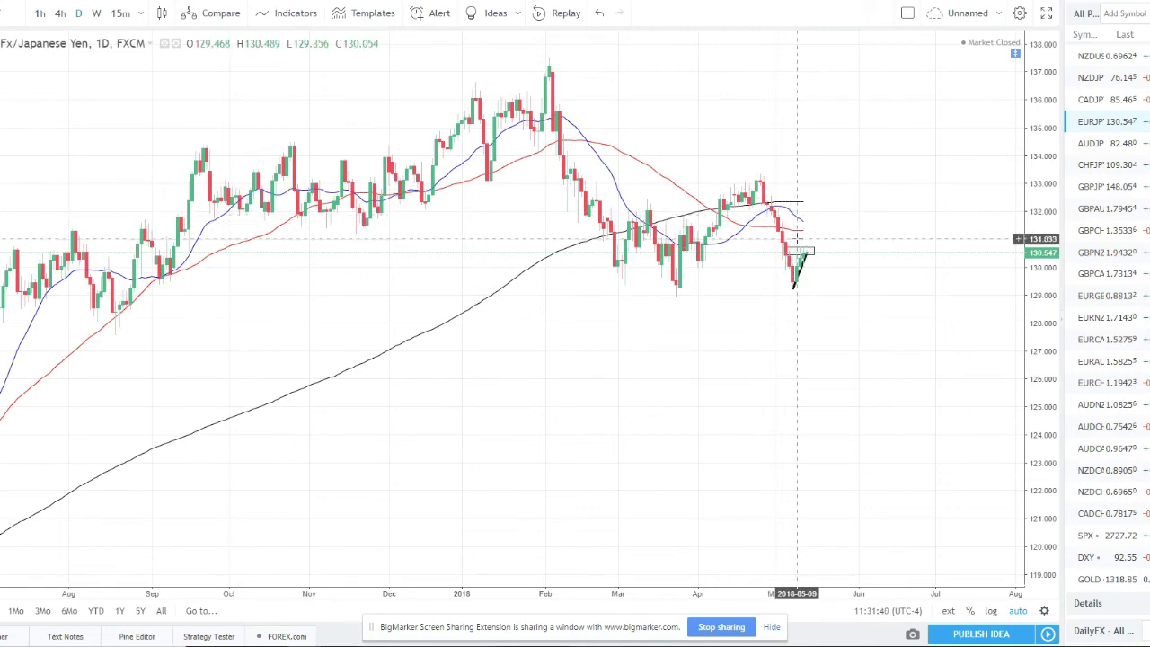
{"action": "scroll", "coordinate": [796, 269], "scroll_direction": "up", "scroll_amount": 3}
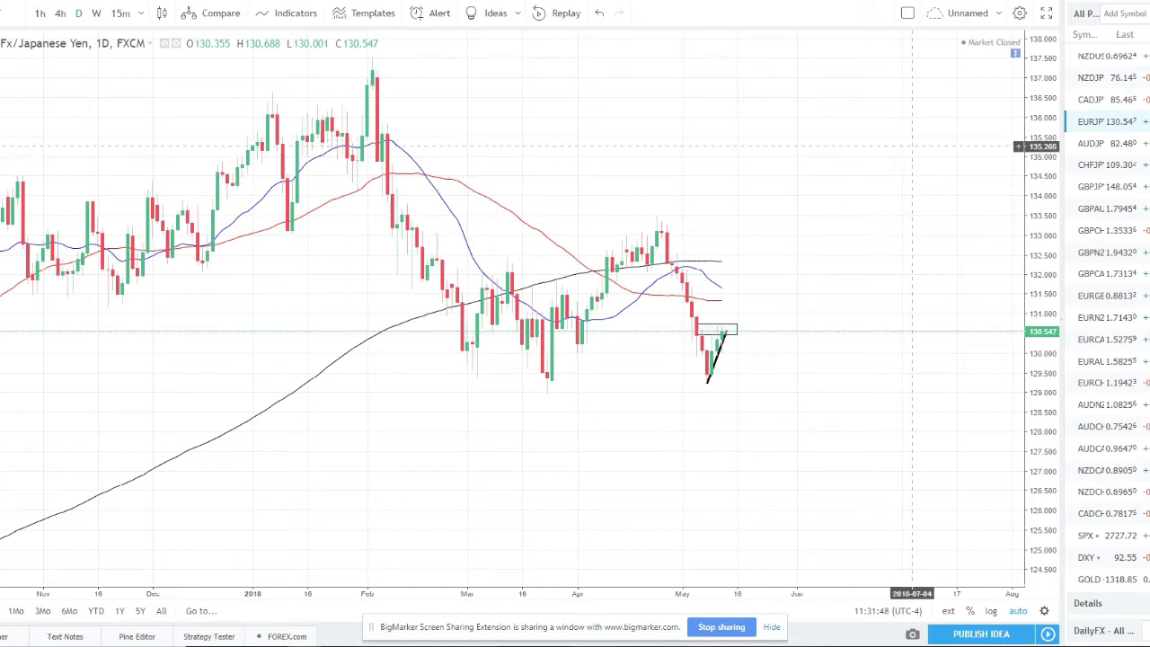
- Open the British Pound/Australian Dollar daily chart and examine recent price action around the gray box, red support line and rising black trendline
{"action": "left_click", "coordinate": [1089, 275]}
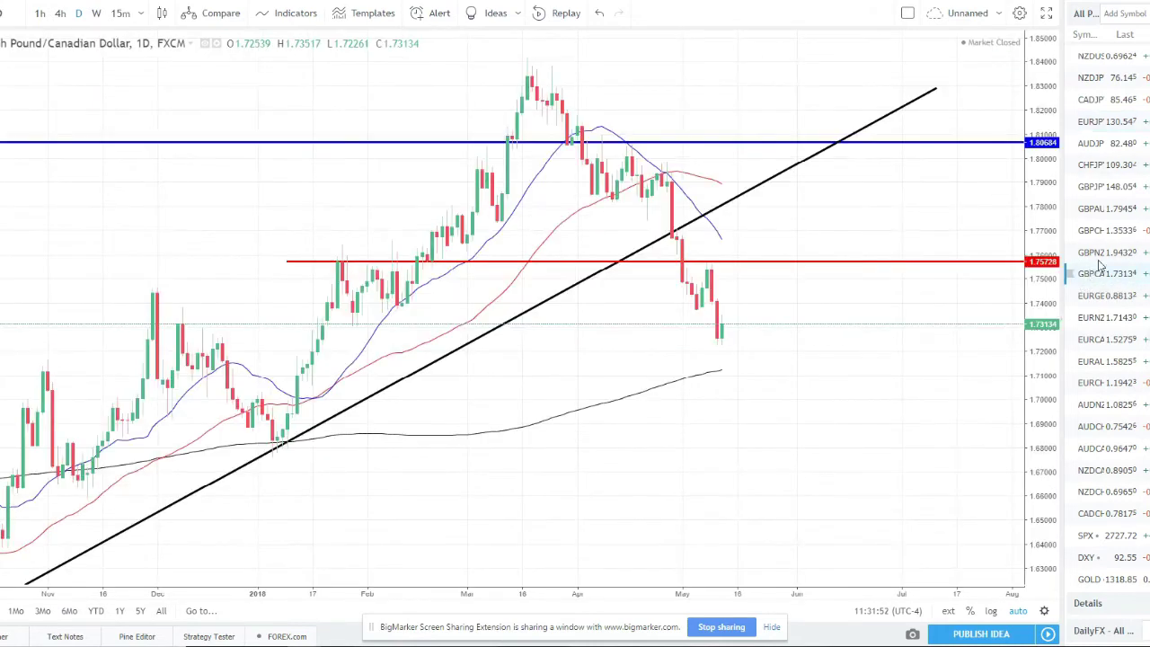
{"action": "left_click", "coordinate": [1119, 216]}
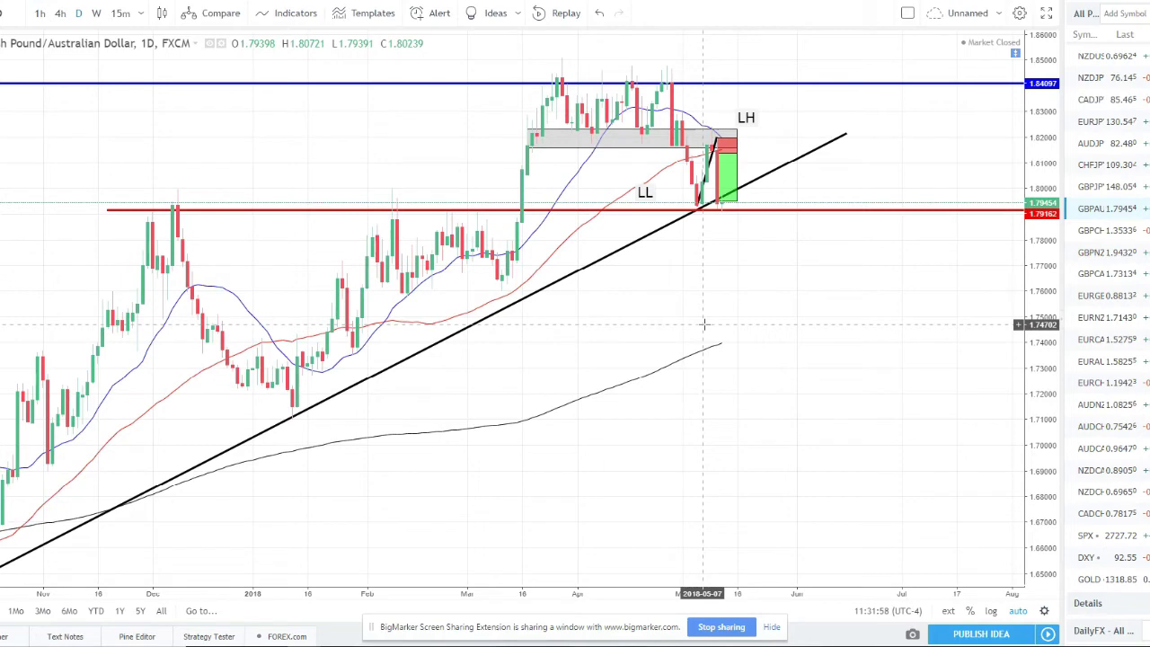
{"action": "scroll", "coordinate": [698, 428], "scroll_direction": "up", "scroll_amount": 1}
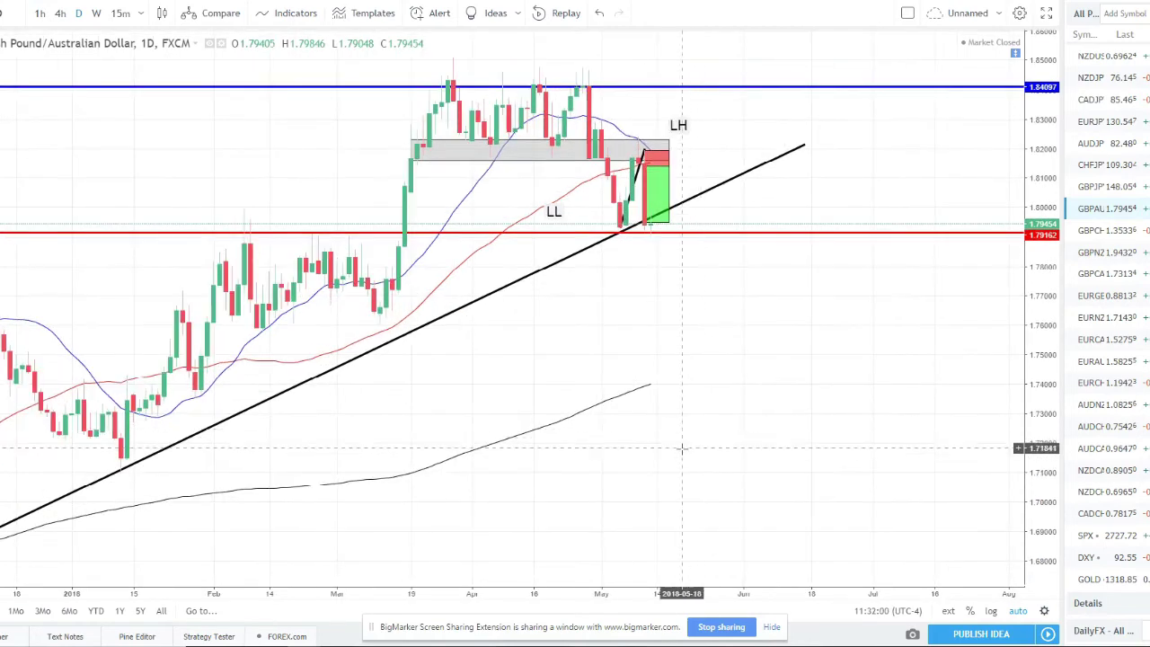
{"action": "scroll", "coordinate": [680, 452], "scroll_direction": "up", "scroll_amount": 1}
{"action": "left_click_drag", "start_coordinate": [665, 365], "coordinate": [747, 339]}
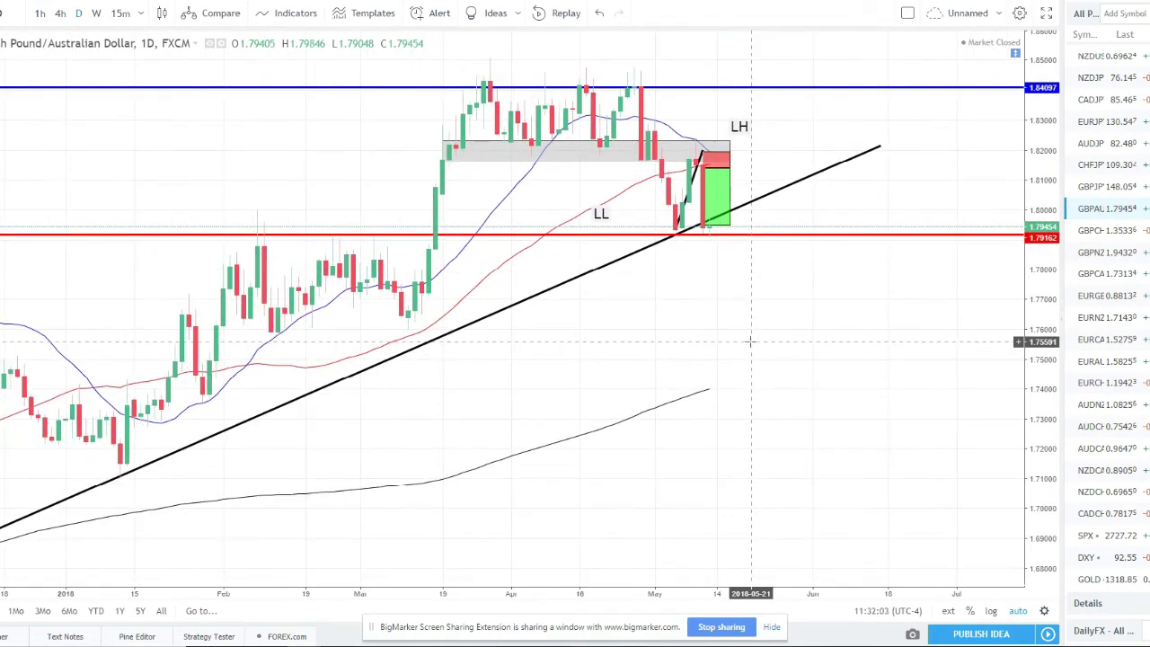
{"action": "scroll", "coordinate": [750, 342], "scroll_direction": "up", "scroll_amount": 1}
{"action": "scroll", "coordinate": [750, 342], "scroll_direction": "up", "scroll_amount": 1}
{"action": "left_click_drag", "start_coordinate": [686, 385], "coordinate": [816, 383]}
{"action": "scroll", "coordinate": [817, 380], "scroll_direction": "up", "scroll_amount": 1}
{"action": "scroll", "coordinate": [817, 379], "scroll_direction": "down", "scroll_amount": 2}
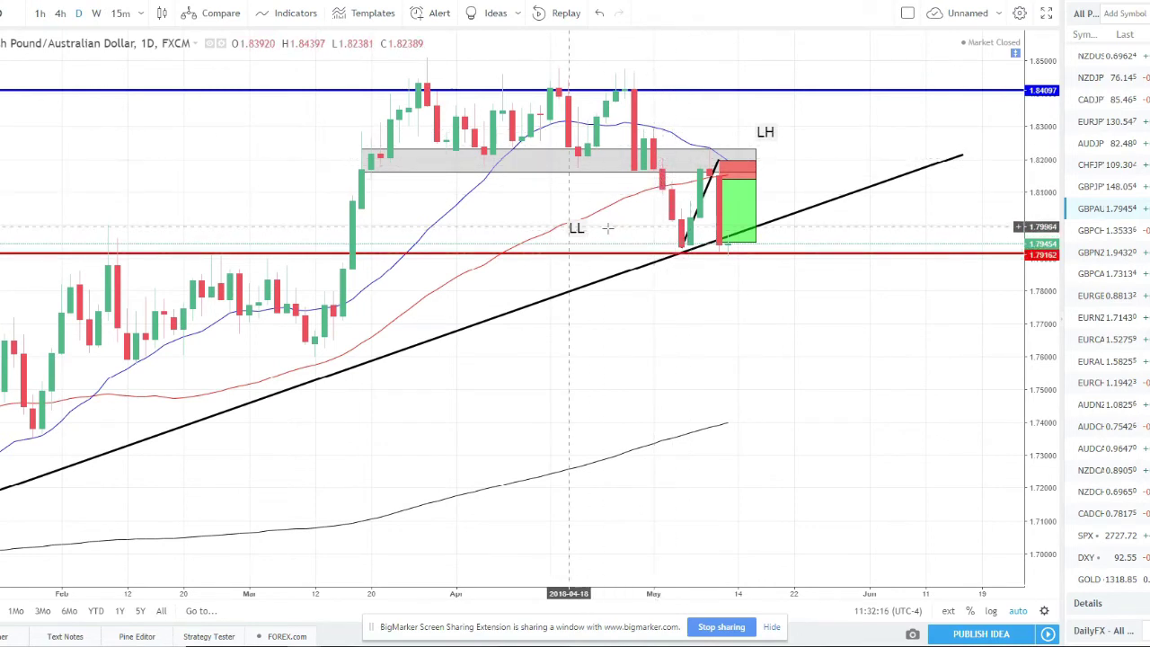
- Move the LL label beside the early May low and the LH label directly above the following lower high on GBP/AUD
{"action": "left_click_drag", "start_coordinate": [576, 228], "coordinate": [634, 241]}
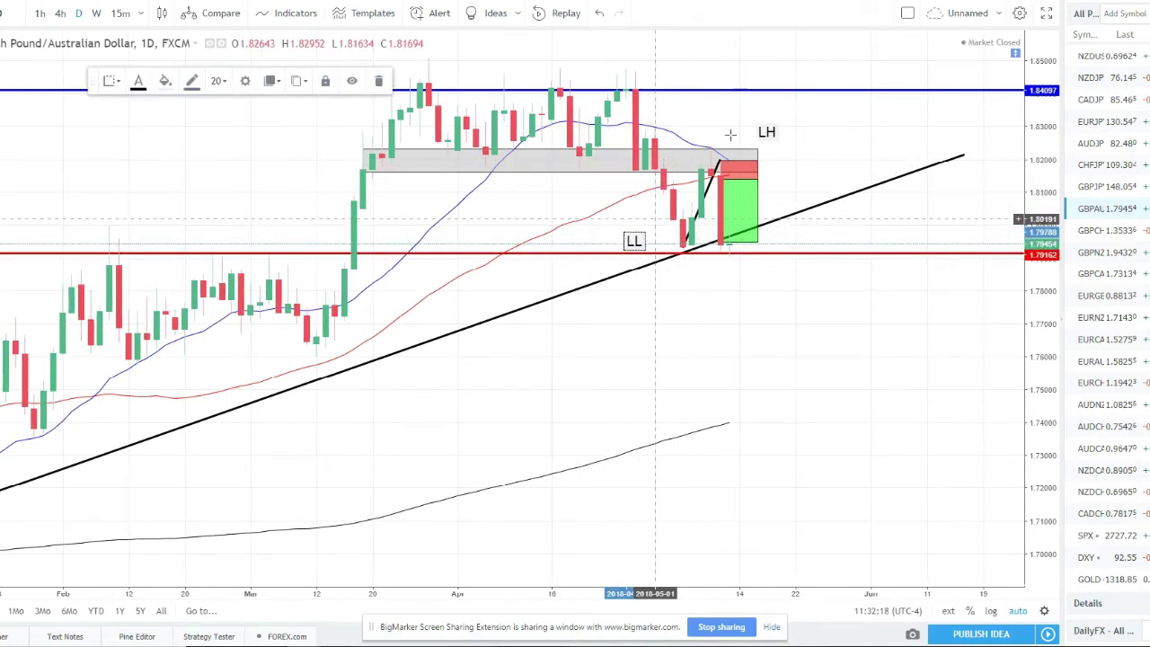
{"action": "left_click_drag", "start_coordinate": [766, 132], "coordinate": [738, 135]}
{"action": "left_click", "coordinate": [641, 96]}
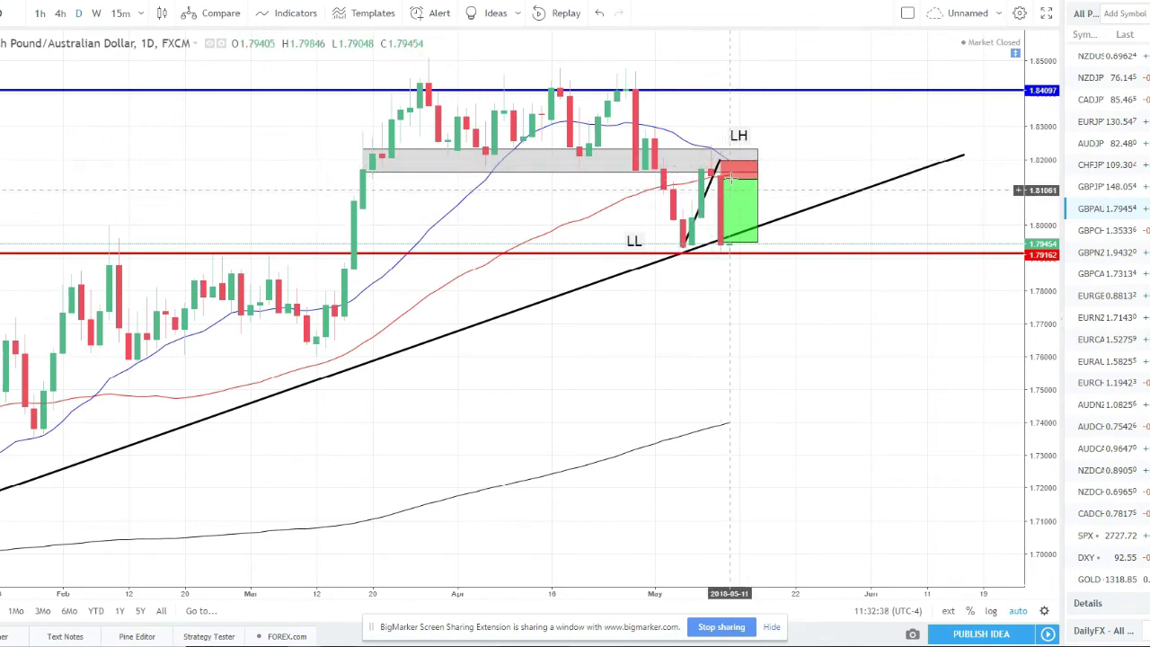
- Check the GBP/AUD drop through the red and green position box on the 1-hour timeframe and return the chart to daily
{"action": "left_click", "coordinate": [40, 15]}
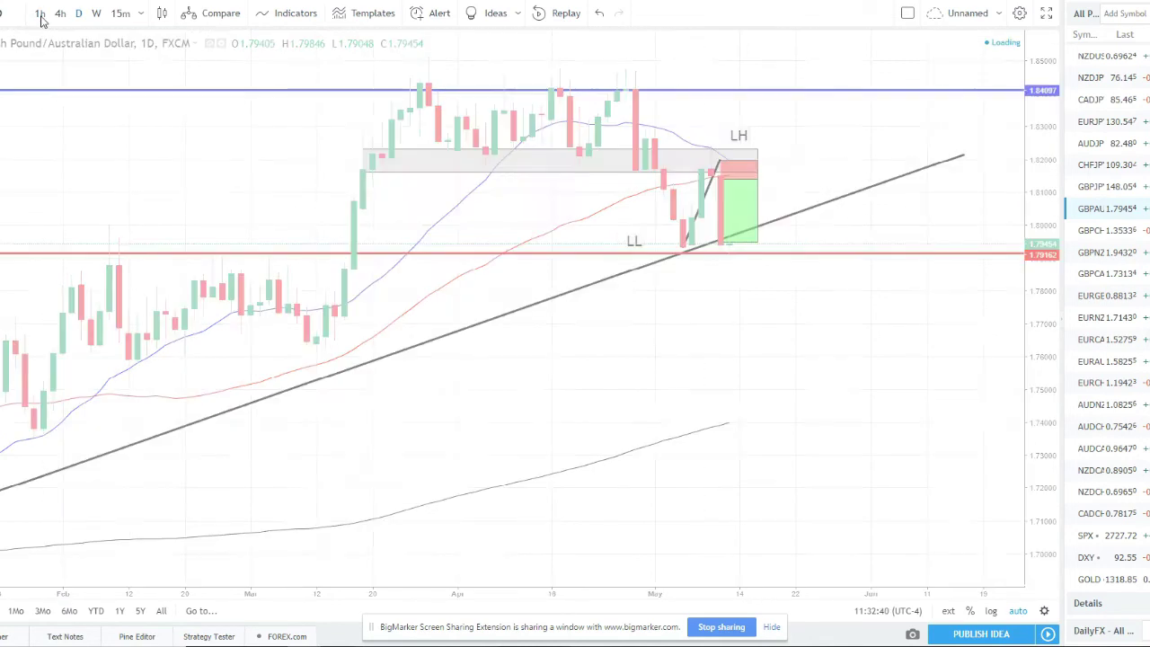
{"action": "scroll", "coordinate": [470, 221], "scroll_direction": "down", "scroll_amount": 5}
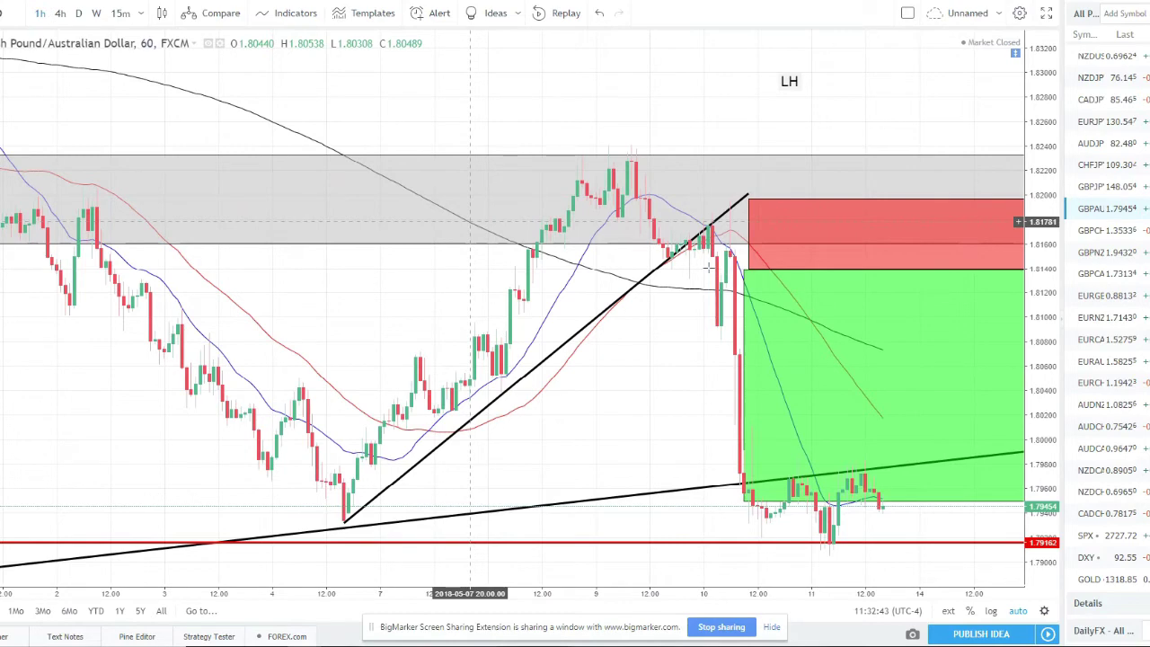
{"action": "scroll", "coordinate": [470, 221], "scroll_direction": "down", "scroll_amount": 2}
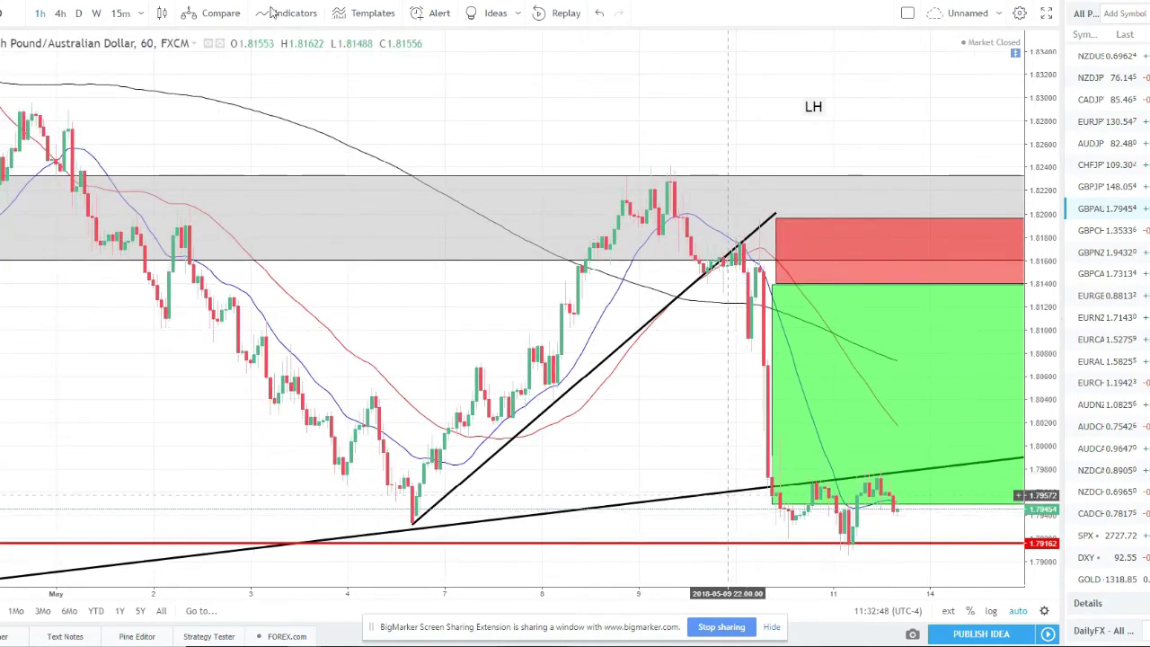
{"action": "left_click", "coordinate": [77, 14]}
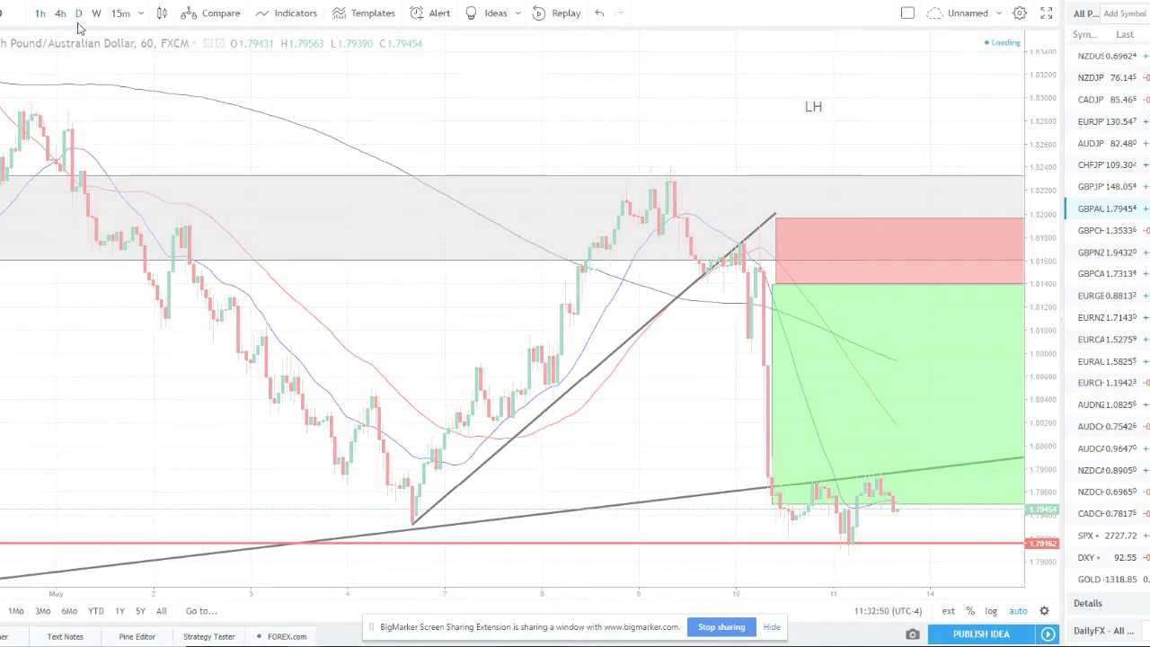
{"action": "scroll", "coordinate": [647, 221], "scroll_direction": "up", "scroll_amount": 5}
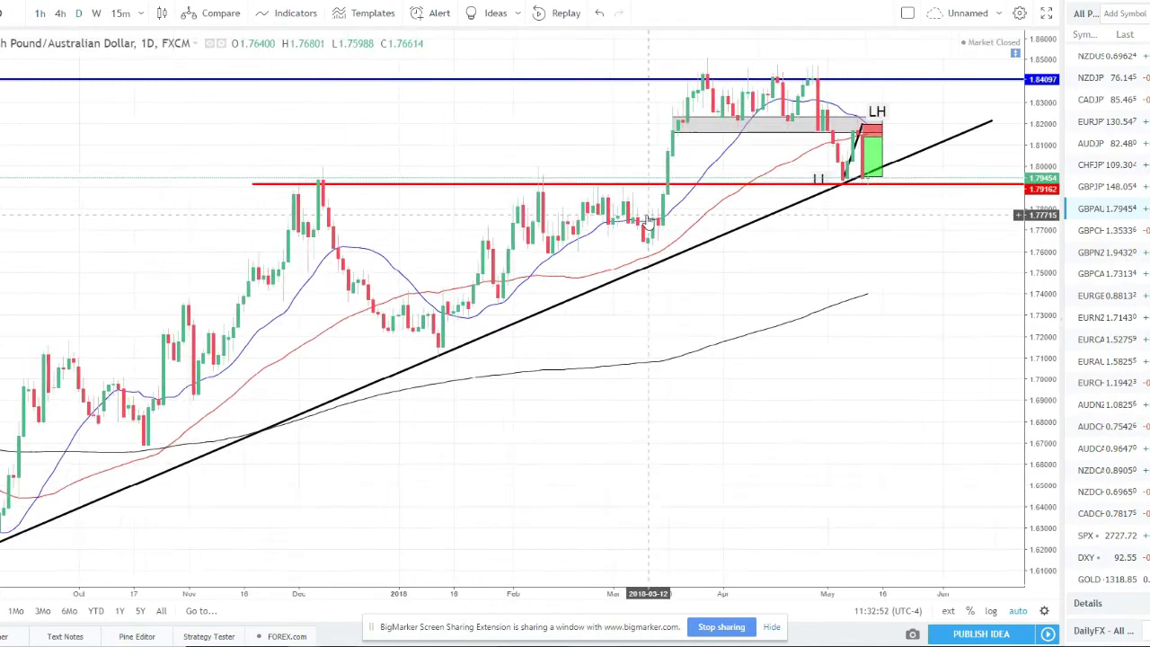
{"action": "scroll", "coordinate": [646, 221], "scroll_direction": "up", "scroll_amount": 2}
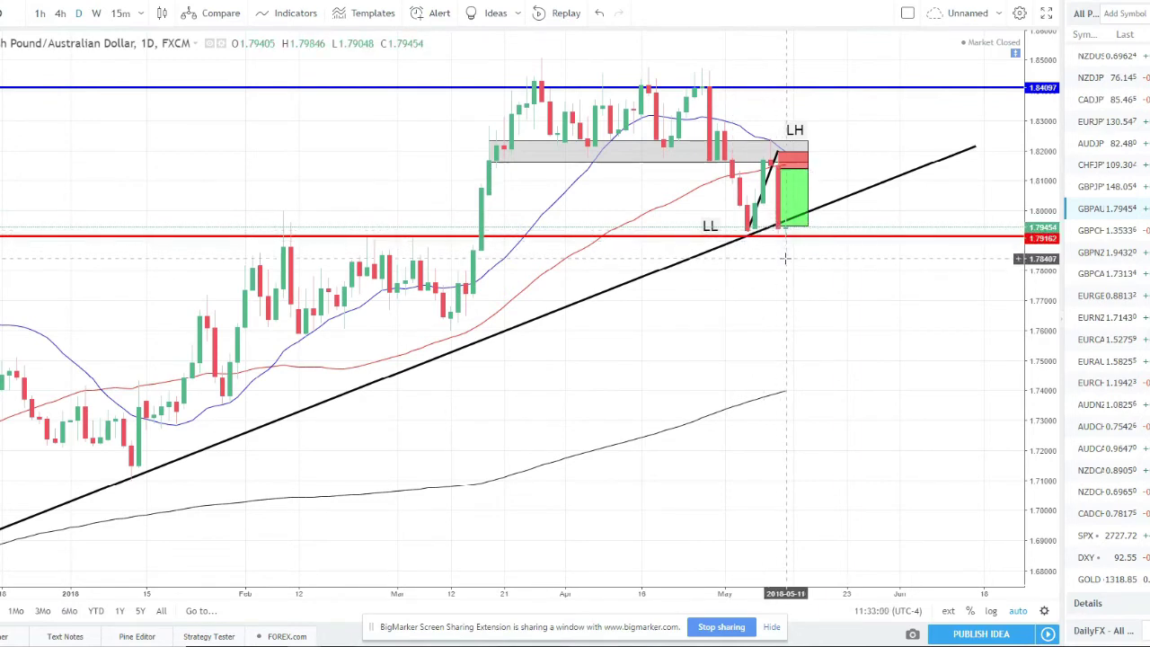
- Review the British Pound/Canadian Dollar and Euro/Canadian Dollar daily charts against their red horizontal levels and rising trendlines
{"action": "left_click", "coordinate": [1103, 274]}
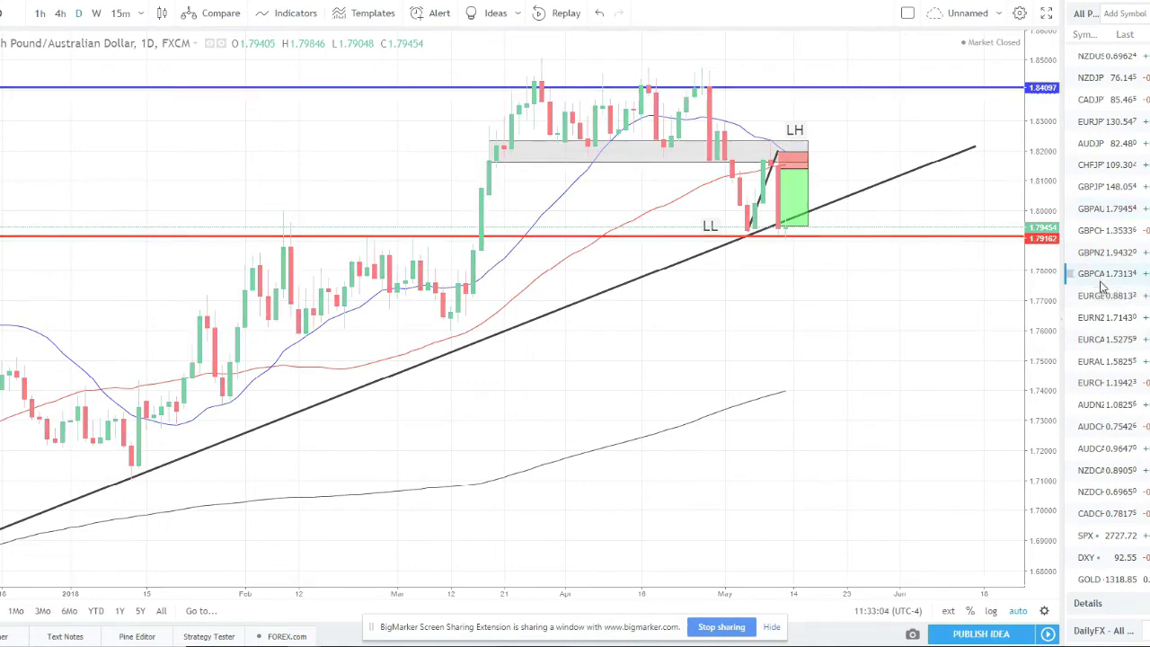
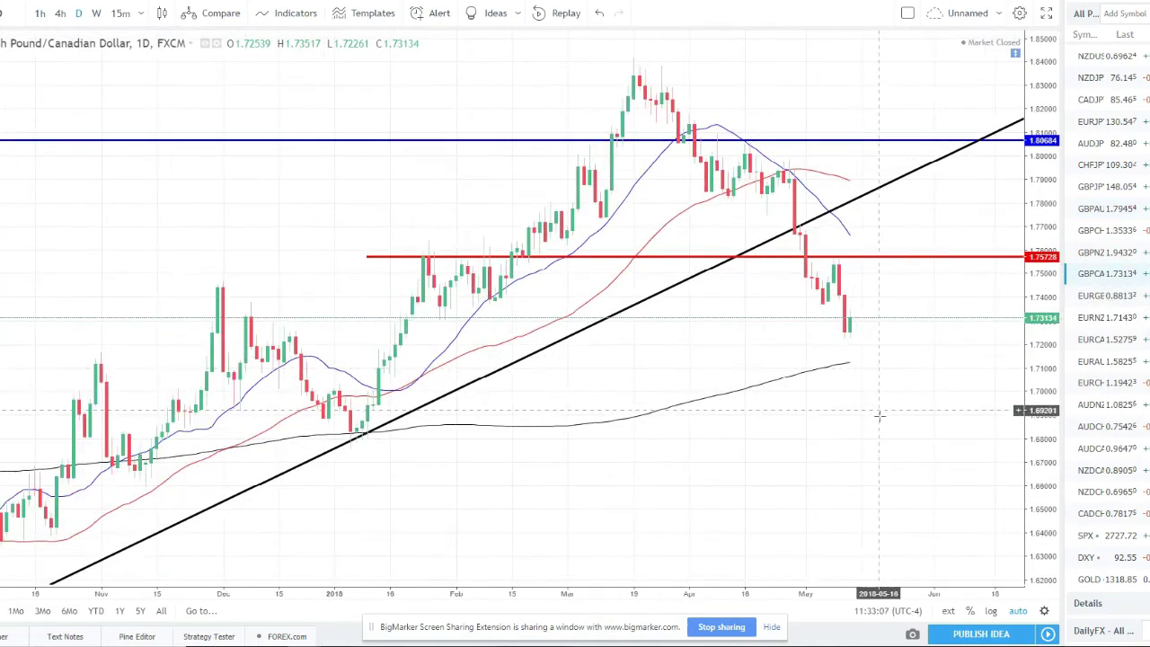
{"action": "left_click_drag", "start_coordinate": [865, 415], "coordinate": [769, 421]}
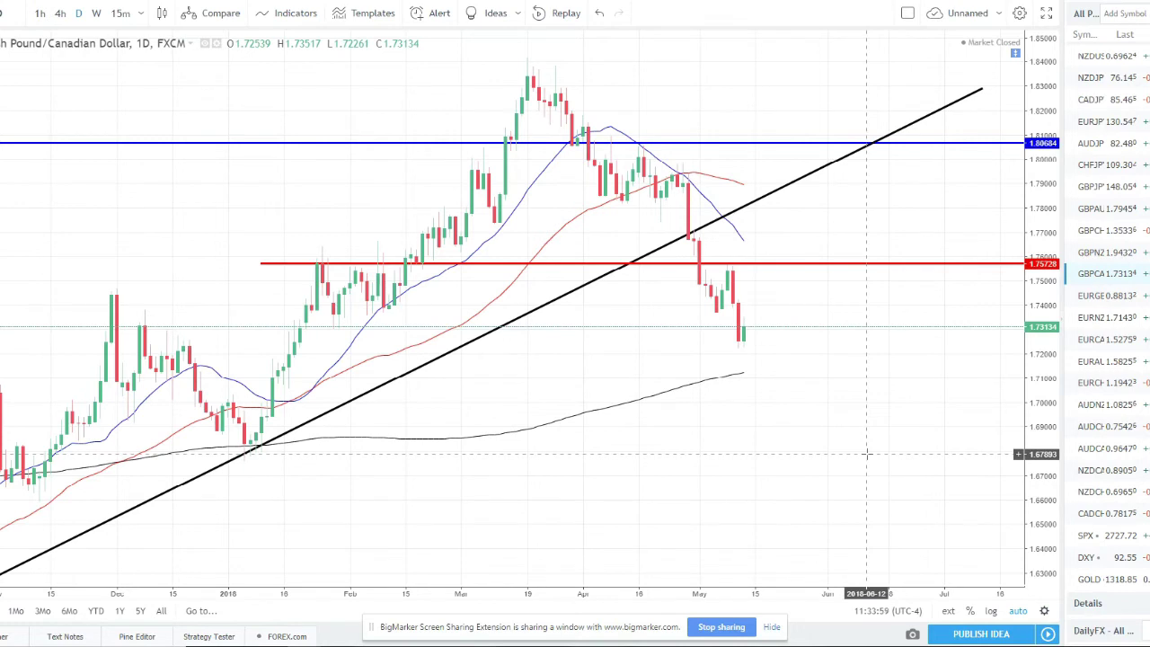
{"action": "left_click", "coordinate": [1130, 339]}
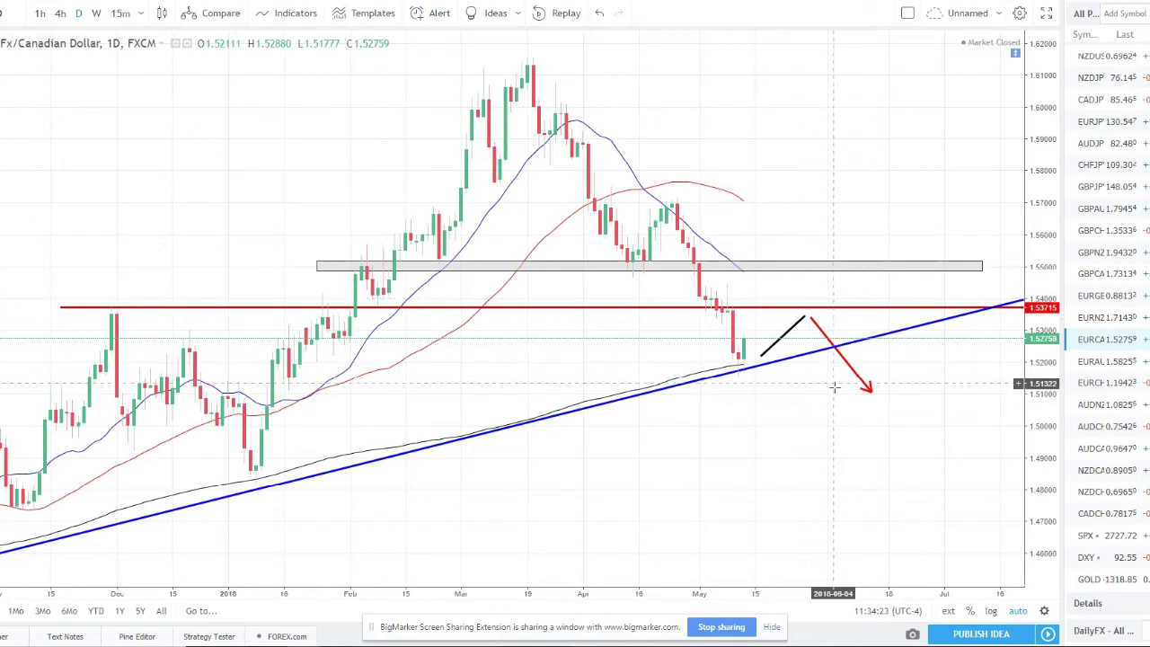
{"action": "scroll", "coordinate": [834, 387], "scroll_direction": "down", "scroll_amount": 3}
{"action": "scroll", "coordinate": [830, 387], "scroll_direction": "up", "scroll_amount": 3}
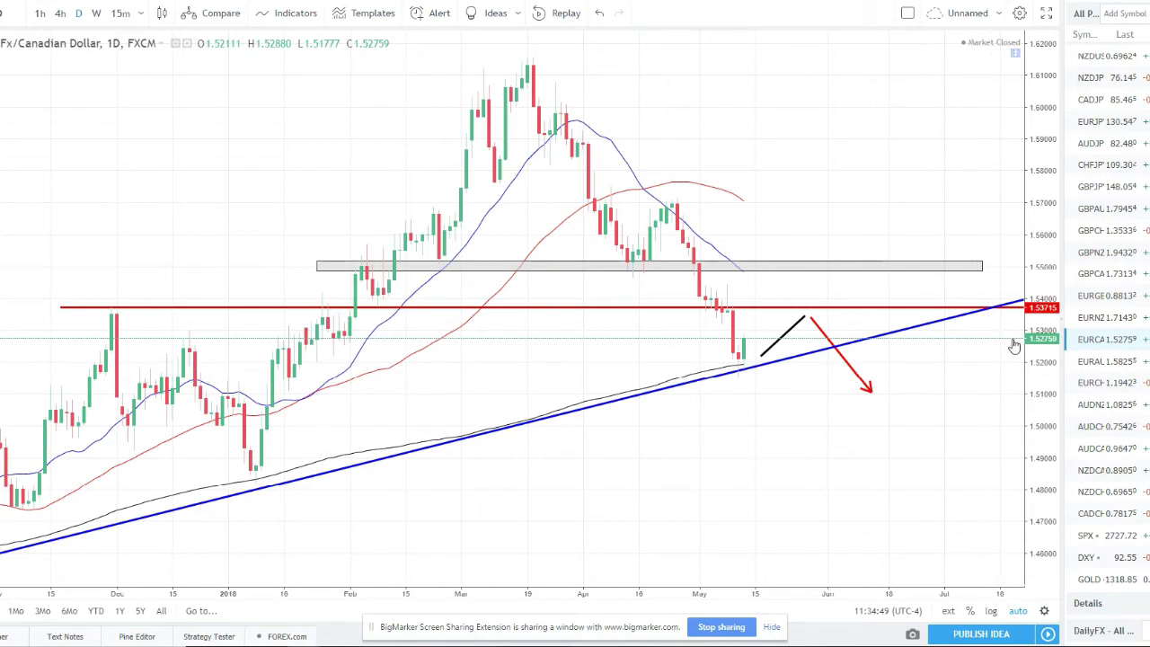
- Sketch a freehand EUR/AUD path from about 1.58 down to 1.57, up to 1.583 and down to 1.55 by early June, and delete it
{"action": "left_click", "coordinate": [1129, 369]}
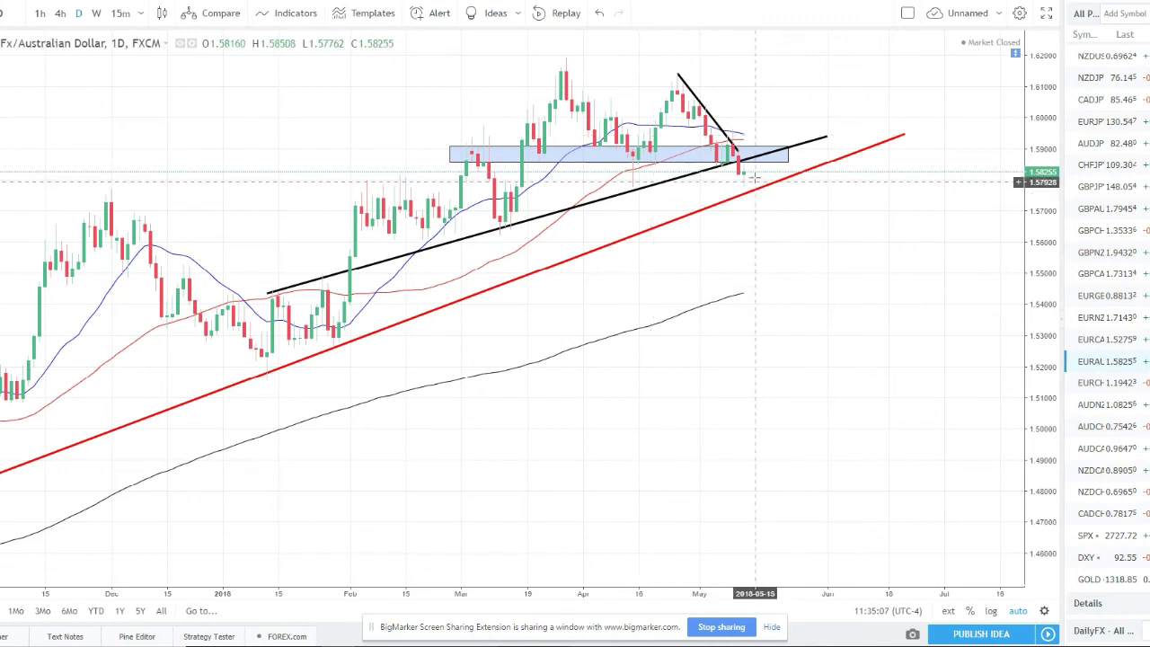
{"action": "left_click", "coordinate": [467, 162]}
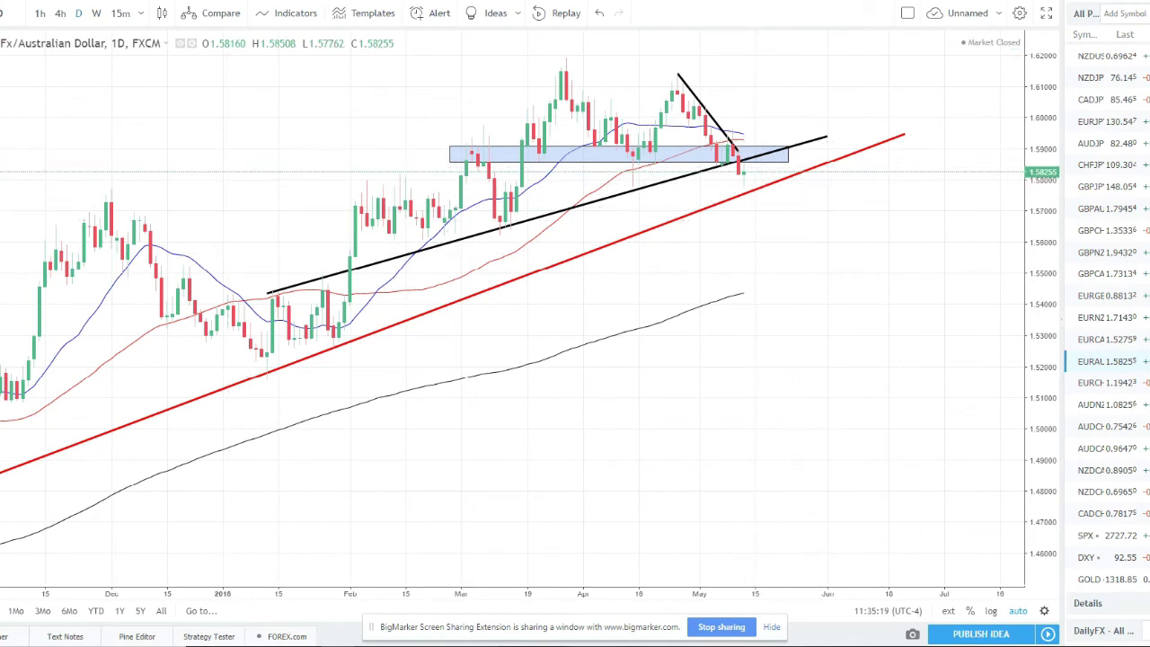
{"action": "left_click", "coordinate": [732, 163]}
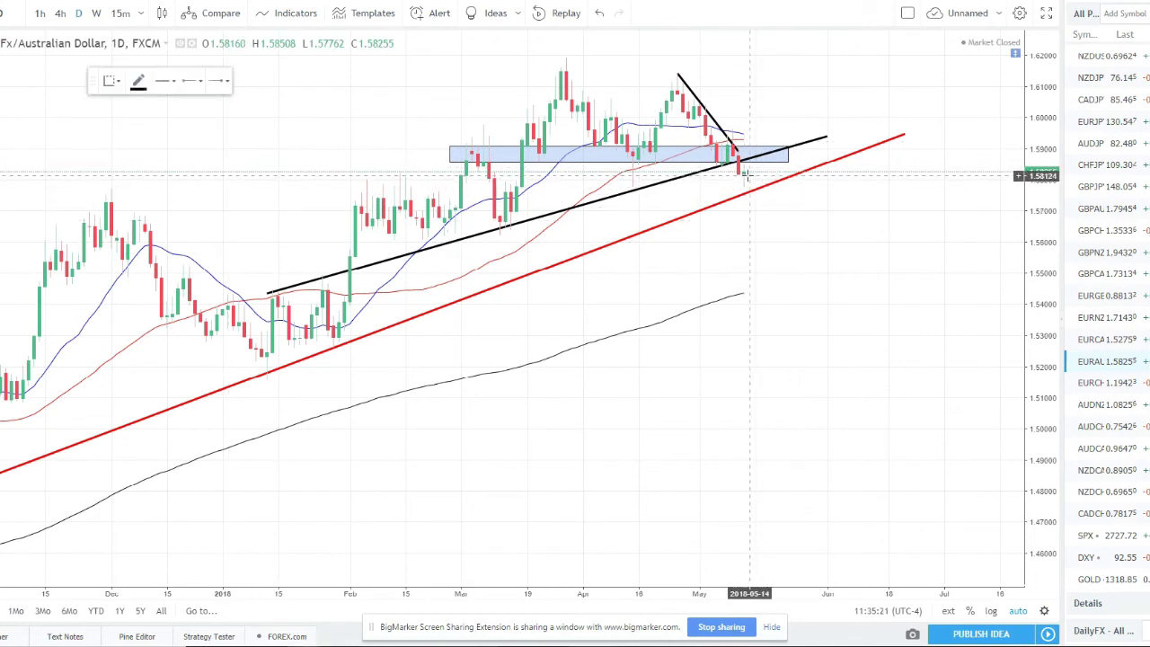
{"action": "left_click", "coordinate": [748, 177]}
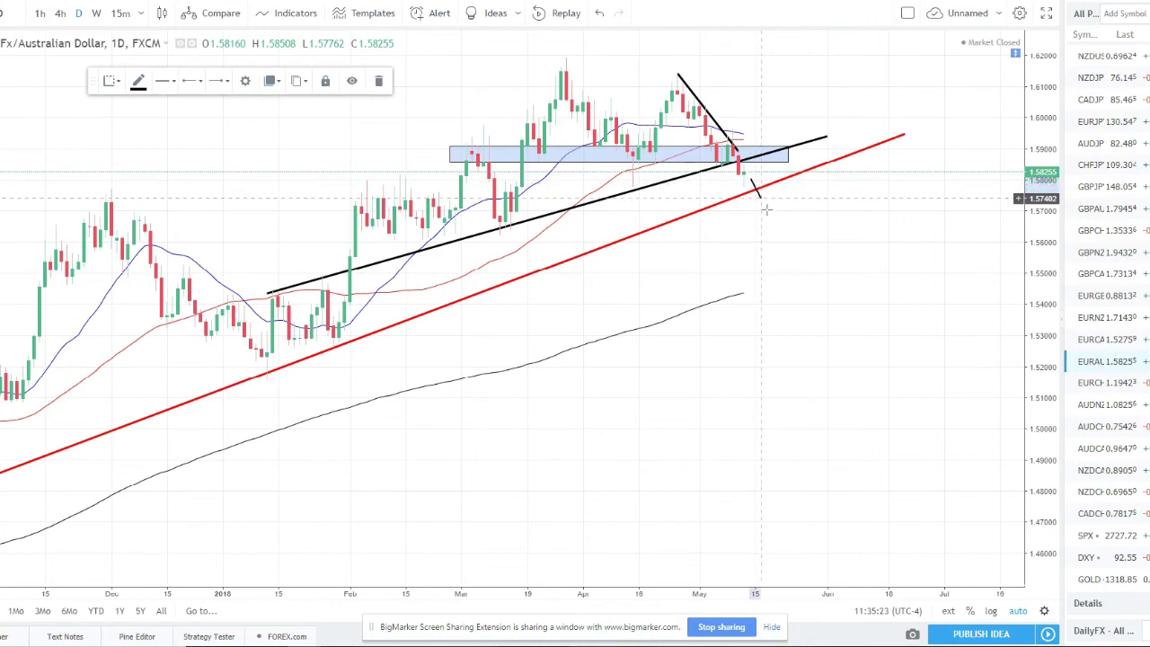
{"action": "left_click_drag", "start_coordinate": [772, 218], "coordinate": [811, 168]}
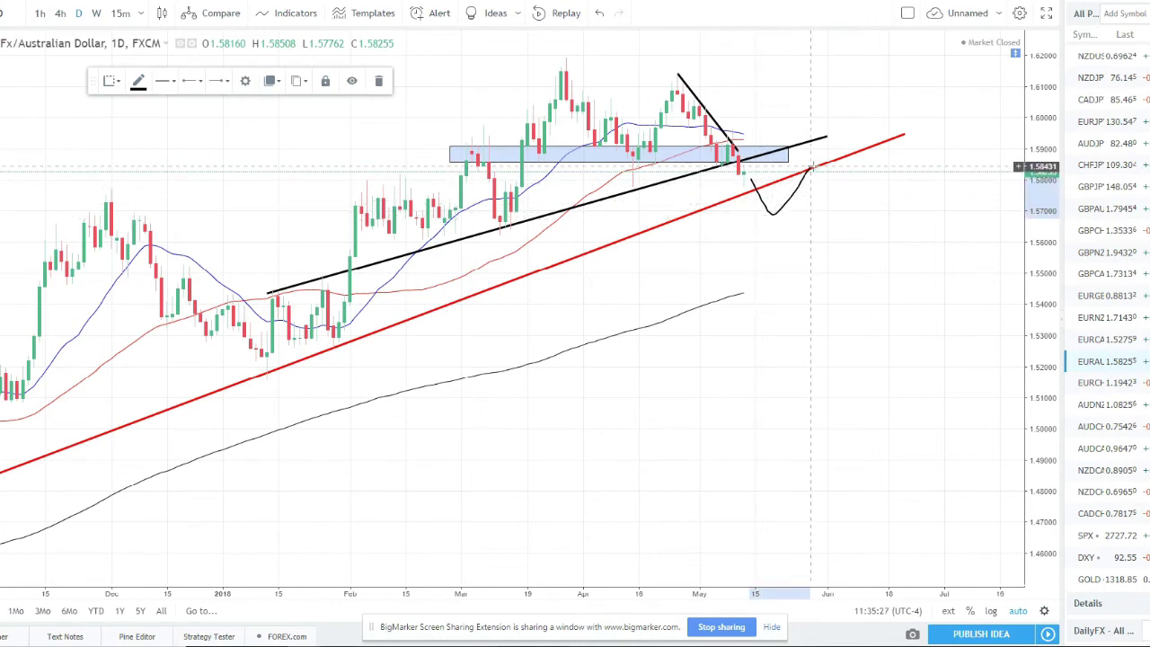
{"action": "left_click_drag", "start_coordinate": [811, 168], "coordinate": [842, 271]}
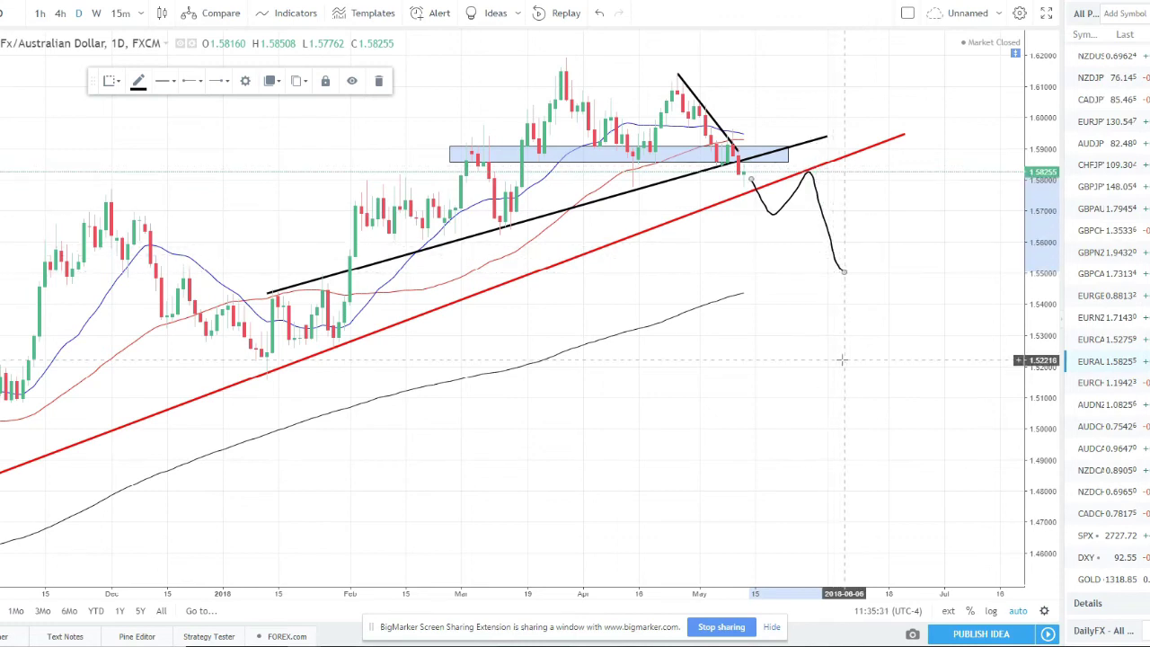
{"action": "key", "text": "Delete"}
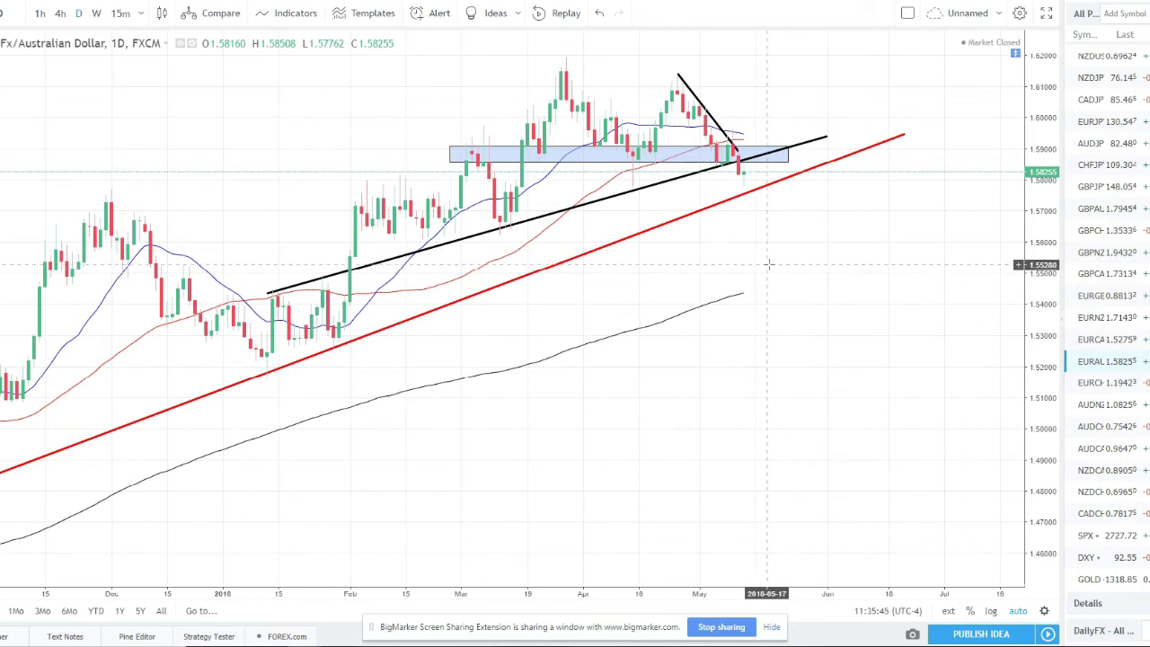
- On the Australian Dollar/New Zealand Dollar daily chart, sketch a freehand path from about 1.0825 down to 1.0738 and up to 1.095, and delete it
{"action": "left_click", "coordinate": [1134, 405]}
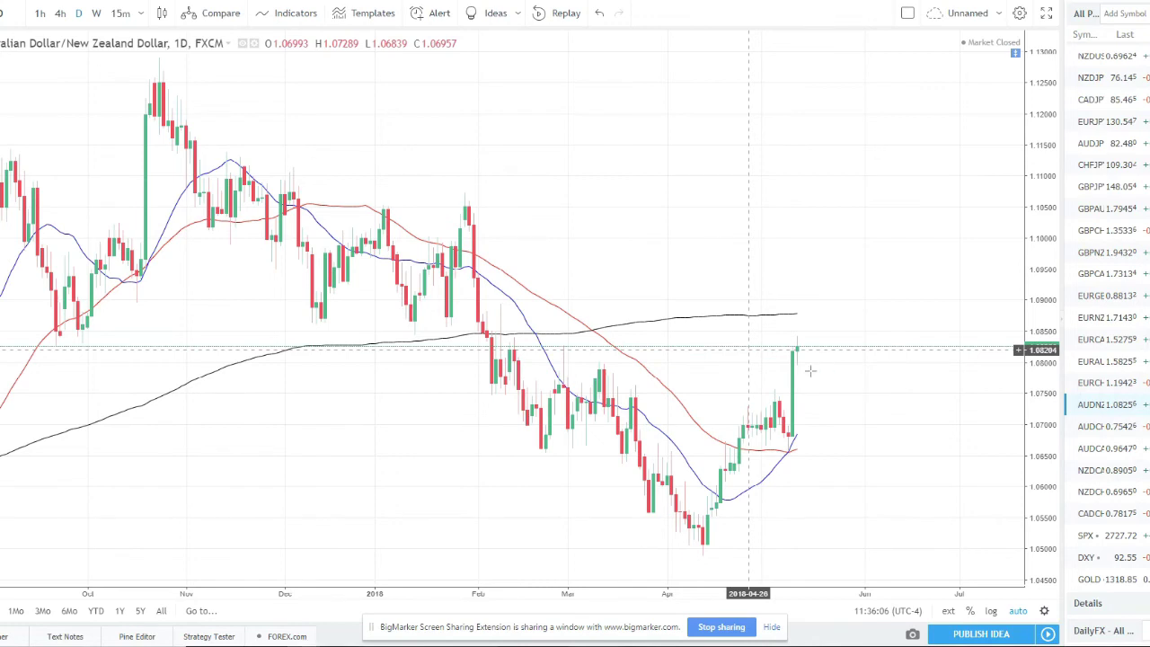
{"action": "left_click_drag", "start_coordinate": [797, 346], "coordinate": [816, 400]}
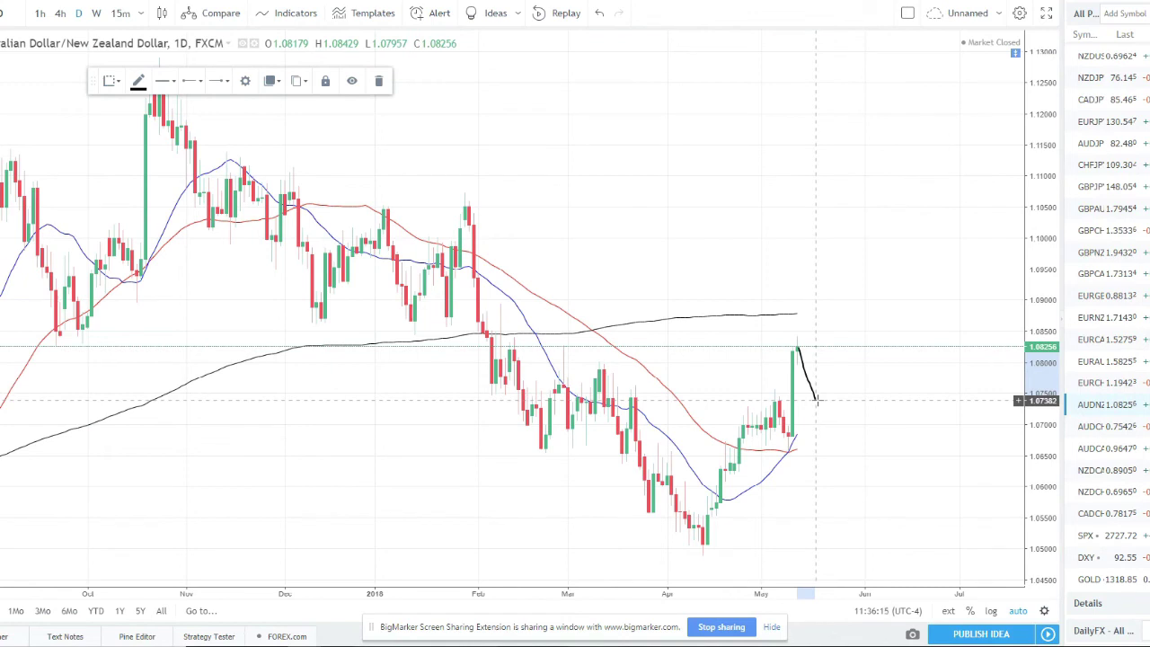
{"action": "left_click_drag", "start_coordinate": [816, 401], "coordinate": [852, 271]}
{"action": "key", "text": "Delete"}
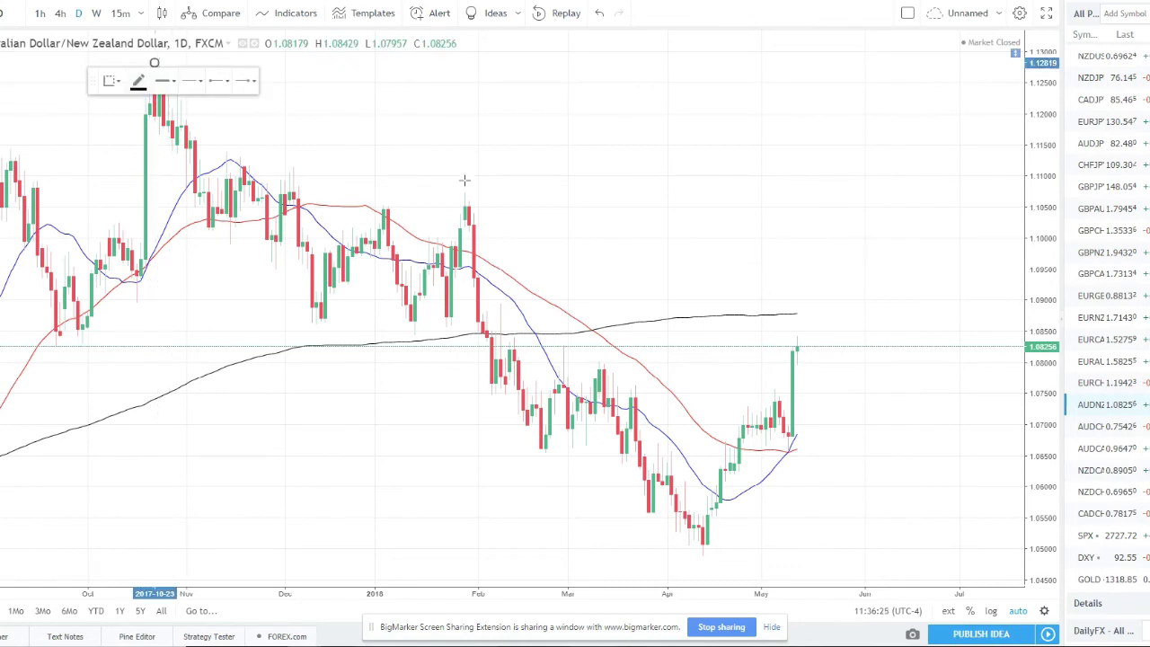
- Draw a descending trend line on AUD/NZD from the October 2017 high at 1.12819 to about 1.0771 on June 6, 2018
{"action": "left_click", "coordinate": [156, 63]}
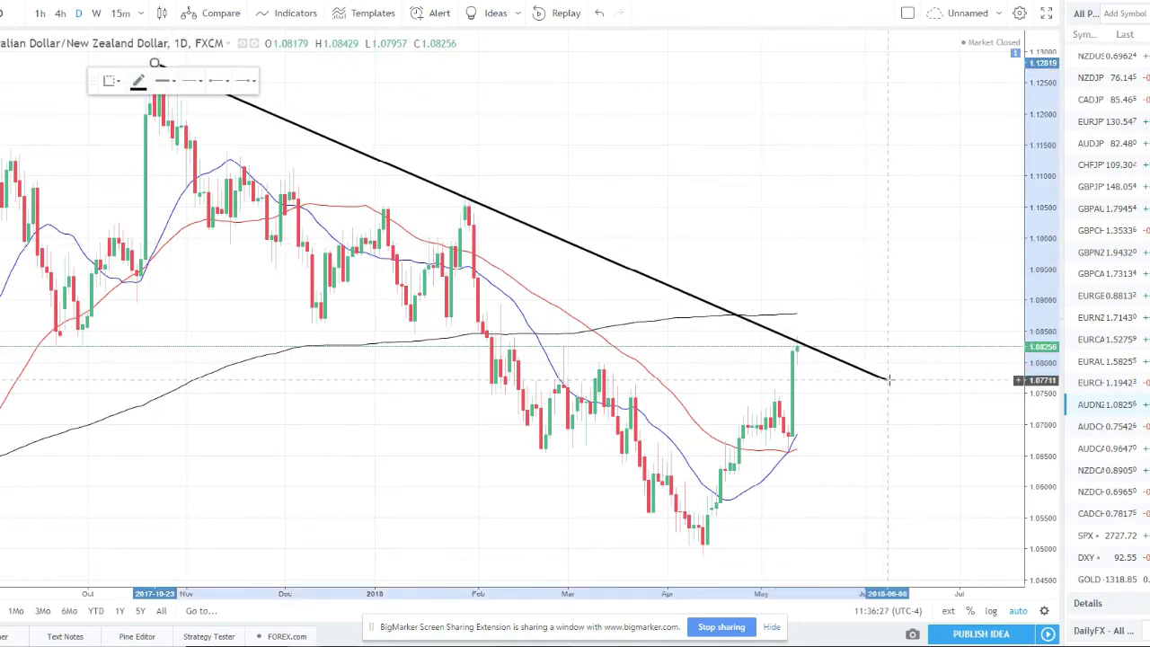
{"action": "left_click", "coordinate": [887, 413]}
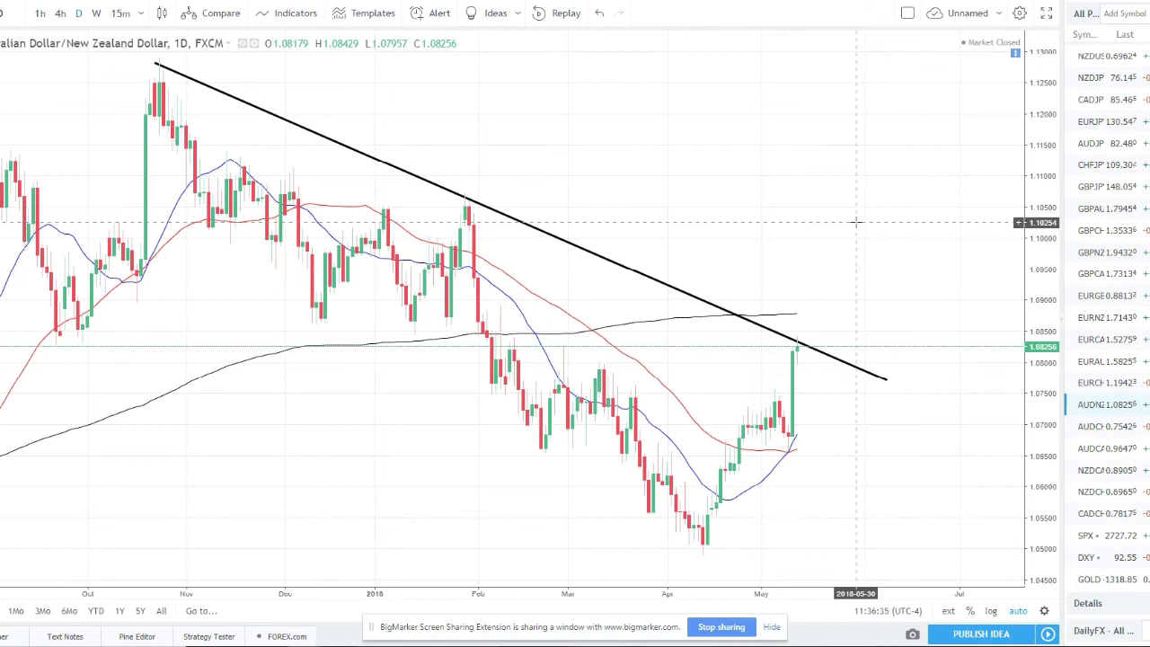
- Review the Australian Dollar/Canadian Dollar and New Zealand Dollar/Canadian Dollar daily charts against their red horizontal levels
{"action": "left_click", "coordinate": [1089, 448]}
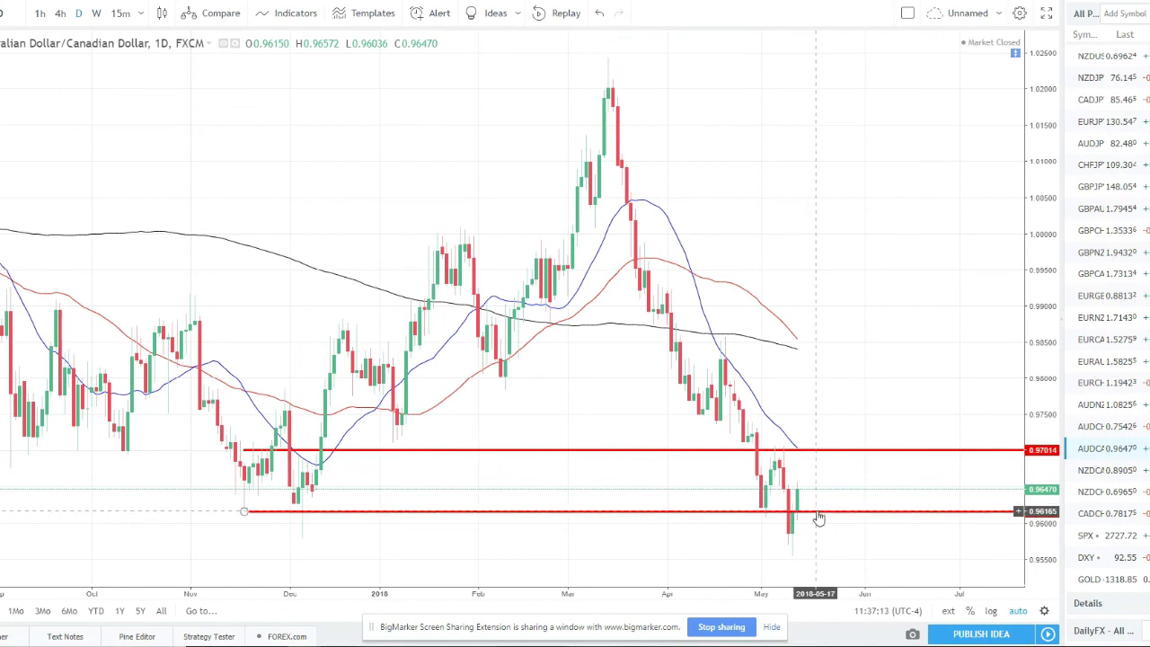
{"action": "left_click", "coordinate": [1105, 478]}
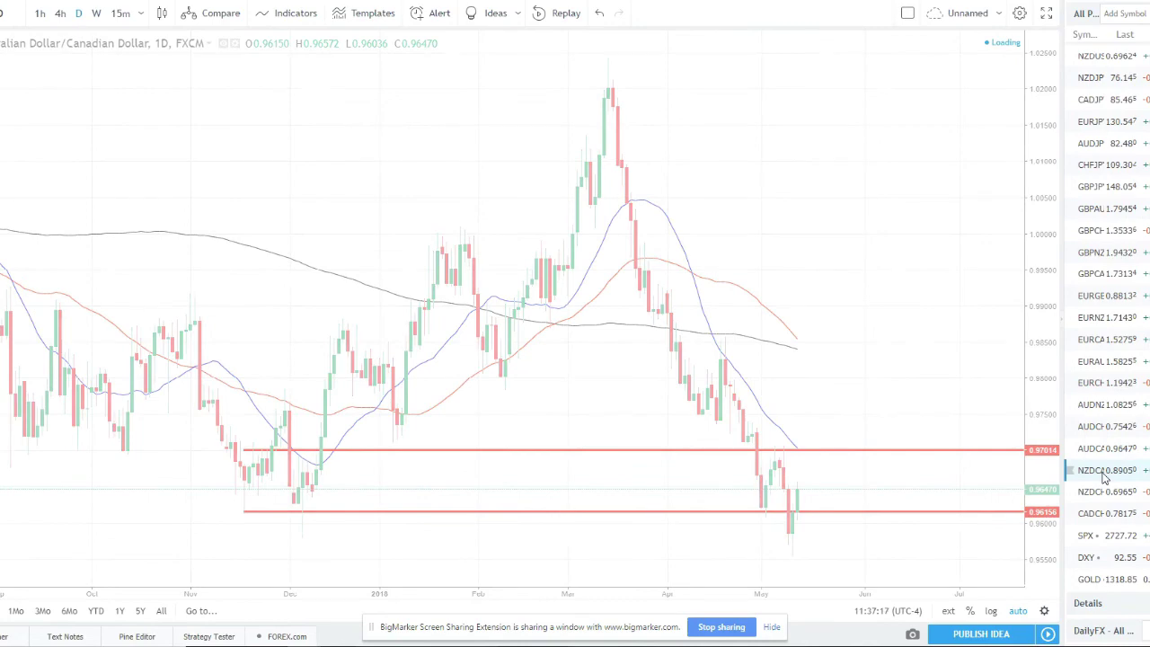
{"action": "left_click_drag", "start_coordinate": [925, 500], "coordinate": [712, 521]}
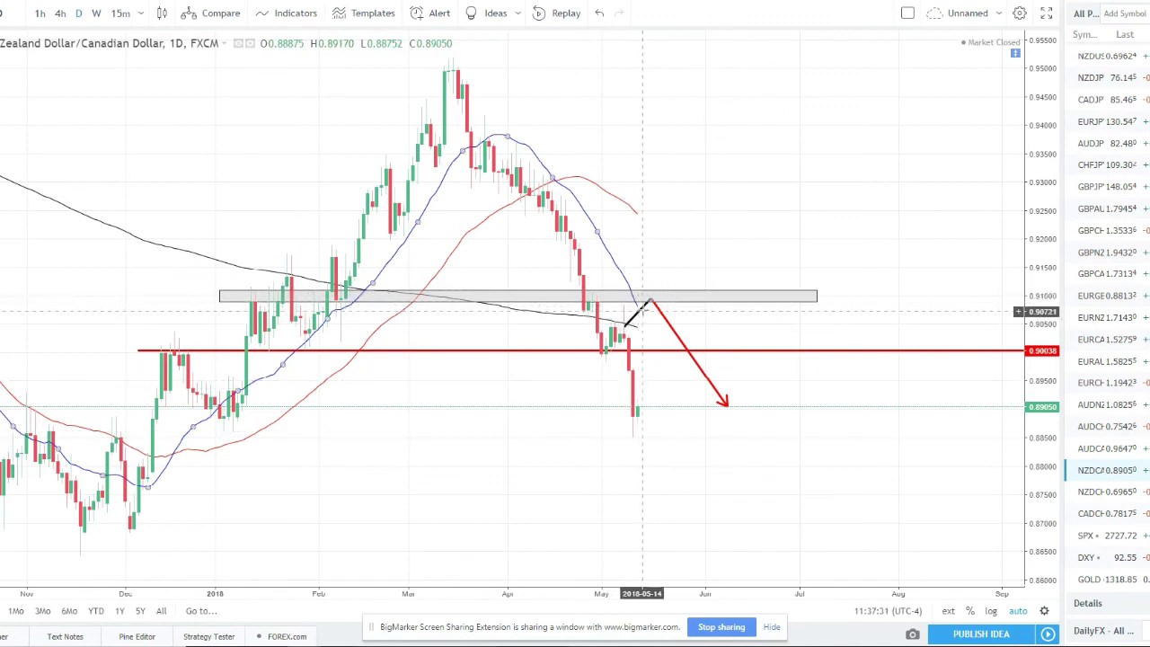
- Delete the short black rising line and the red downward arrow beside the latest NZD/CAD candles
{"action": "left_click", "coordinate": [640, 311]}
{"action": "key", "text": "Delete"}
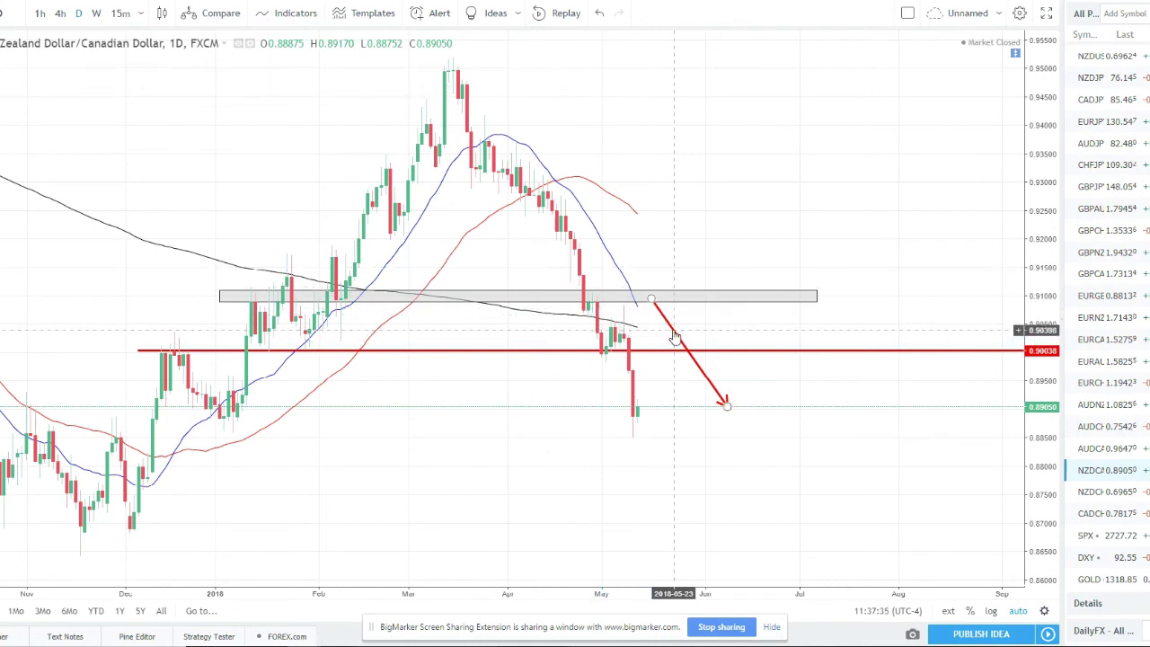
{"action": "left_click", "coordinate": [677, 335]}
{"action": "key", "text": "Delete"}
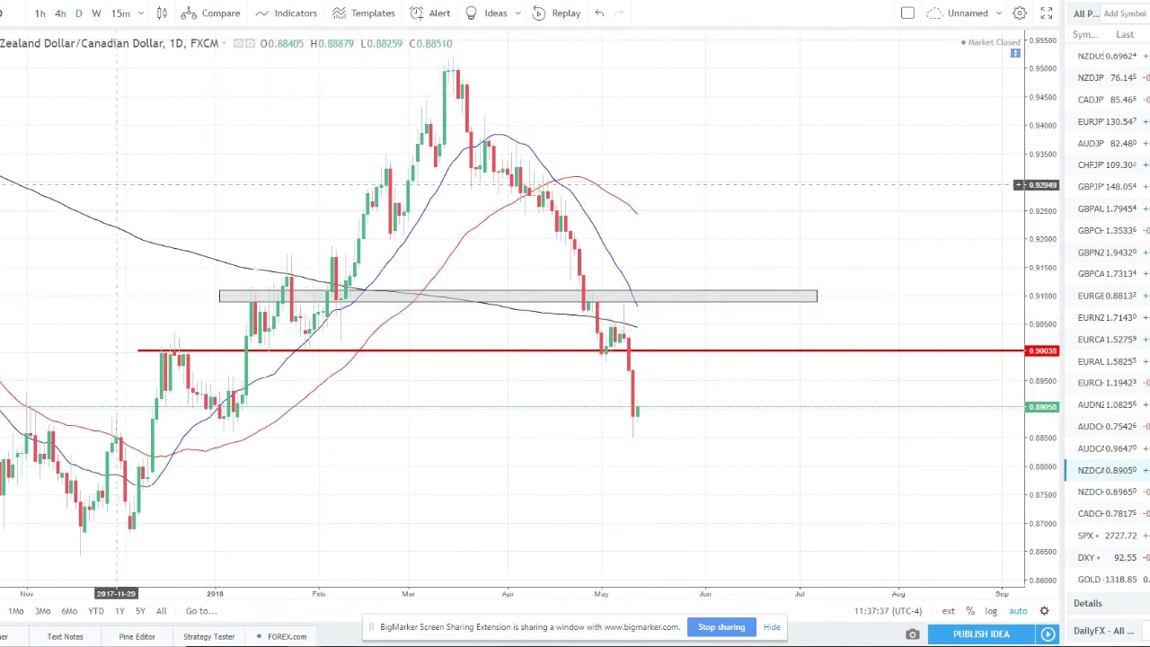
- On the NZD/CAD daily chart, sketch a freehand path from about 0.8905 to 0.897 to 0.880 and an oval around about 0.8855–0.8905, and delete both
{"action": "key", "text": "alt+t"}
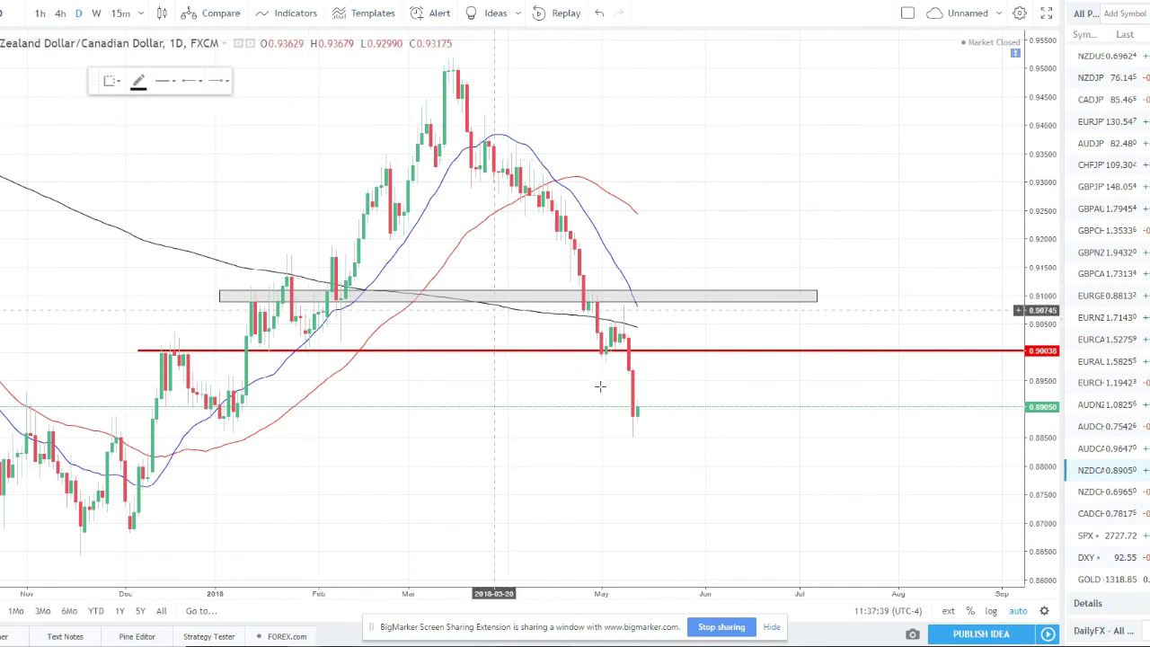
{"action": "mouse_move", "coordinate": [639, 411]}
{"action": "left_mouse_down"}
{"action": "mouse_move", "coordinate": [670, 366]}
{"action": "mouse_move", "coordinate": [737, 466]}
{"action": "left_mouse_up"}
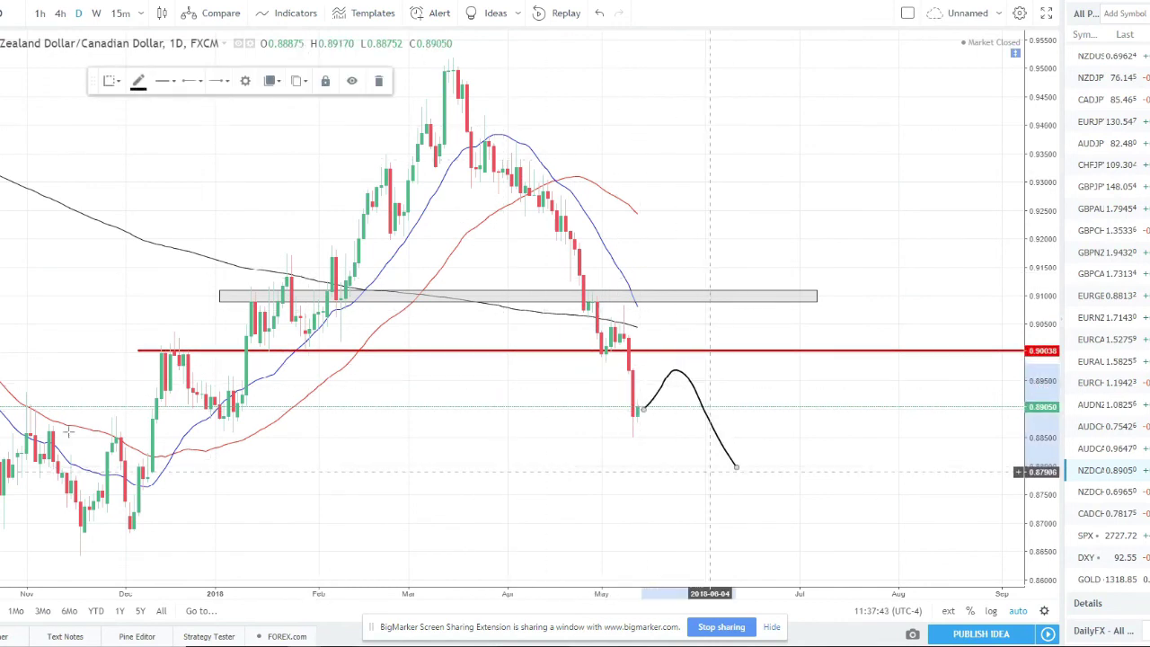
{"action": "mouse_move", "coordinate": [244, 392]}
{"action": "left_mouse_down"}
{"action": "mouse_move", "coordinate": [198, 412]}
{"action": "mouse_move", "coordinate": [386, 428]}
{"action": "mouse_move", "coordinate": [761, 426]}
{"action": "mouse_move", "coordinate": [595, 408]}
{"action": "mouse_move", "coordinate": [197, 407]}
{"action": "left_mouse_up"}
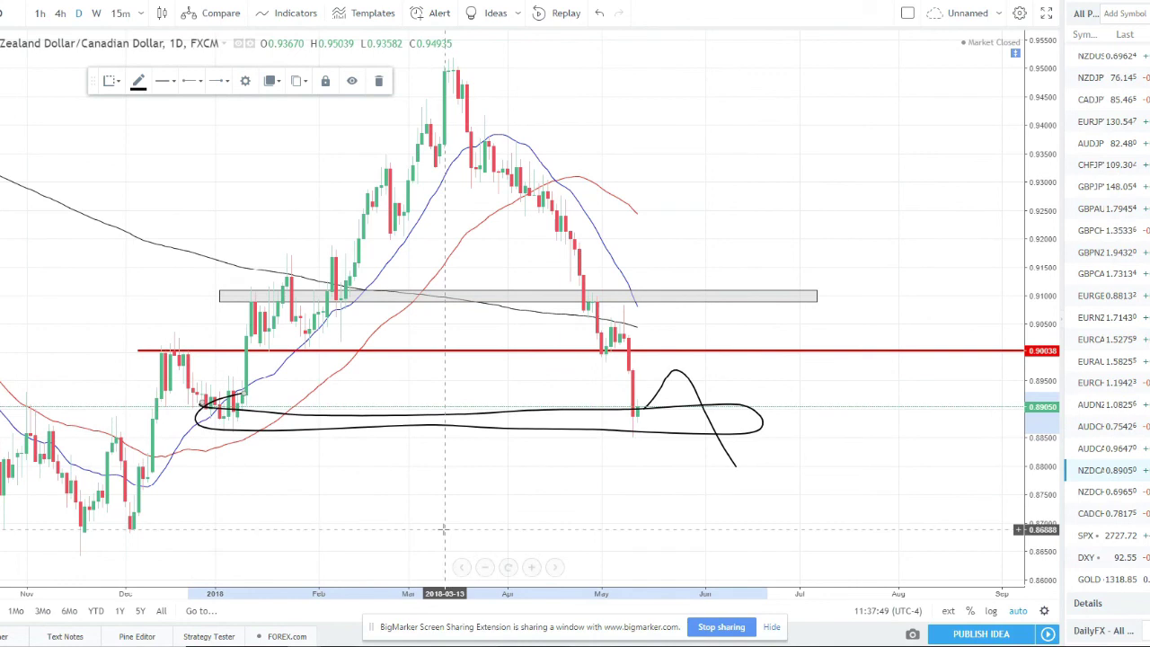
{"action": "key", "text": "Delete"}
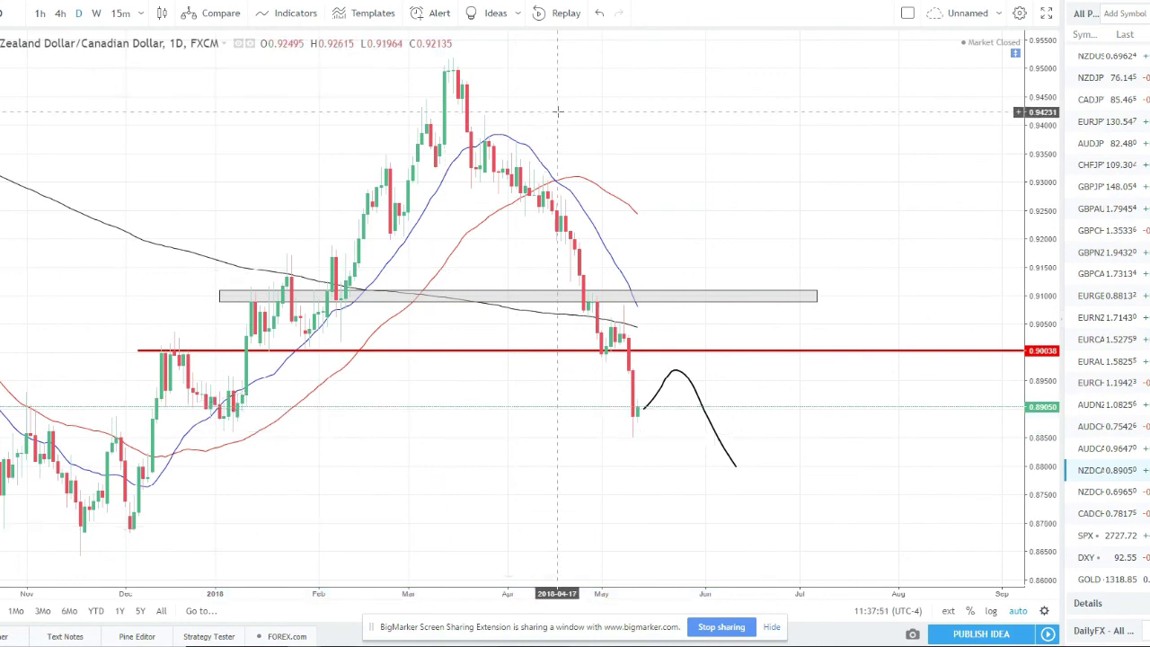
{"action": "left_click", "coordinate": [697, 377]}
{"action": "key", "text": "Delete"}
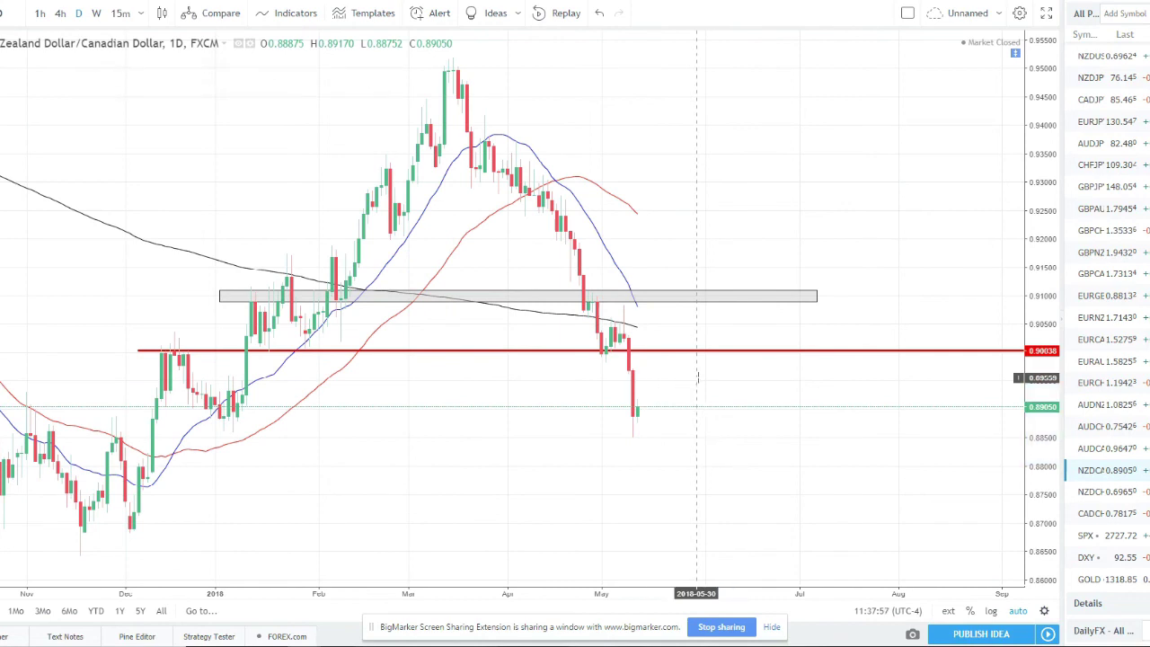
- Review the Canadian Dollar/Swiss Franc daily chart, comparing the latest candles with the red horizontal levels and the earlier highs
{"action": "left_click", "coordinate": [1090, 512]}
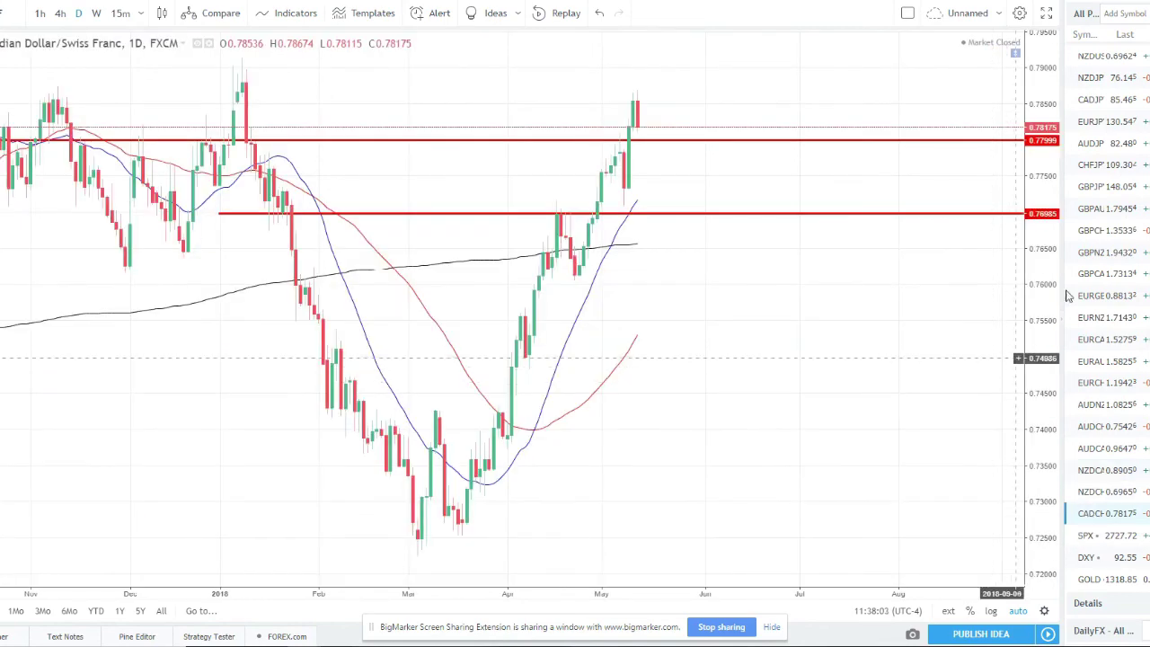
{"action": "scroll", "coordinate": [715, 146], "scroll_direction": "down", "scroll_amount": 2}
{"action": "scroll", "coordinate": [809, 126], "scroll_direction": "down", "scroll_amount": 2}
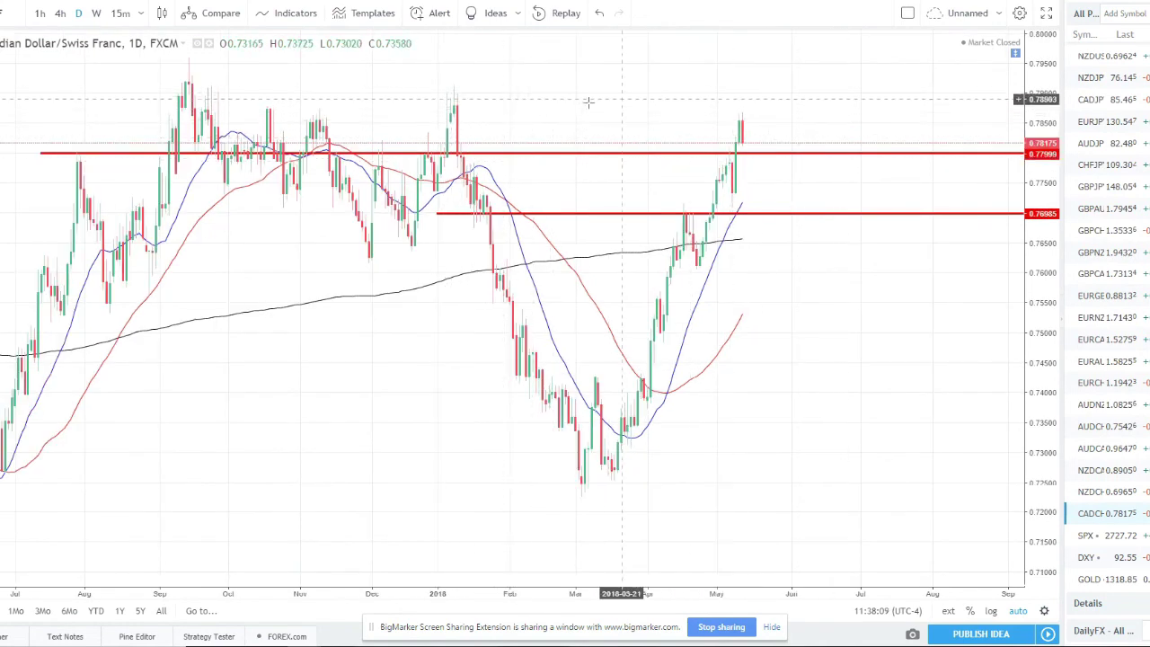
{"action": "left_click_drag", "start_coordinate": [750, 163], "coordinate": [750, 162]}
{"action": "scroll", "coordinate": [750, 161], "scroll_direction": "up", "scroll_amount": 3}
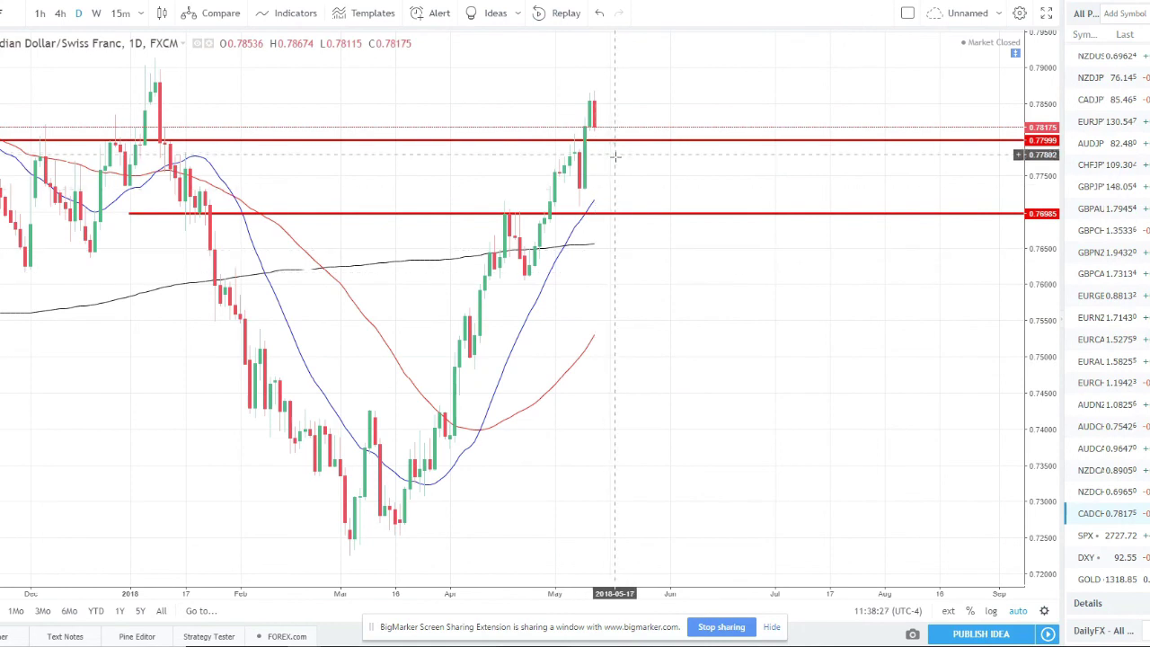
{"action": "scroll", "coordinate": [691, 99], "scroll_direction": "down", "scroll_amount": 2}
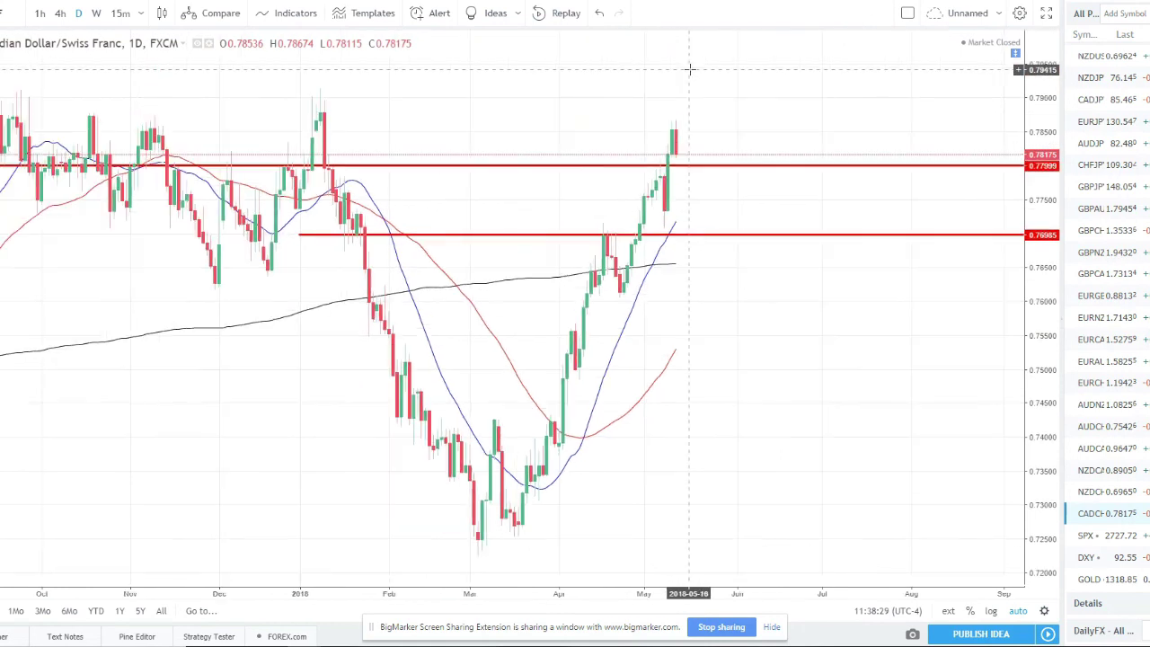